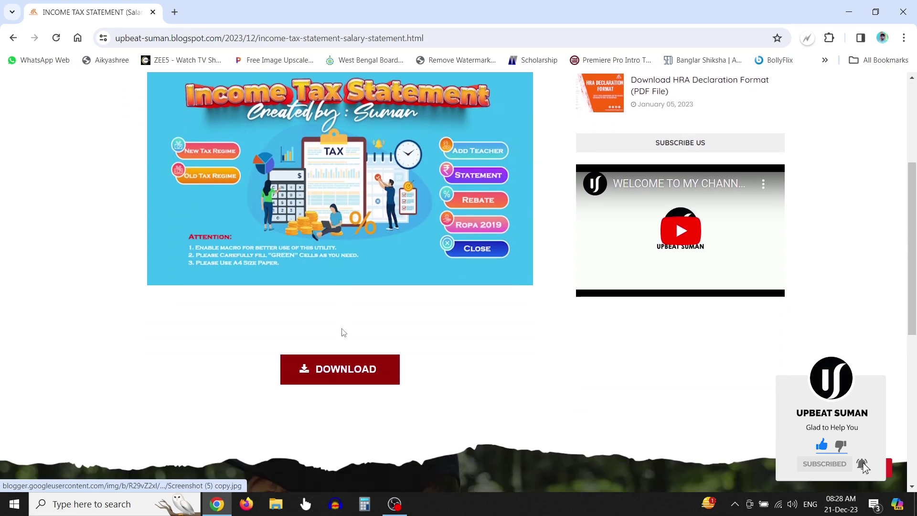
# Download Salary Satement 2023.zip (2.77 MB) from Google Drive through IDM, then minimize Chrome
pyautogui.click(342, 330)
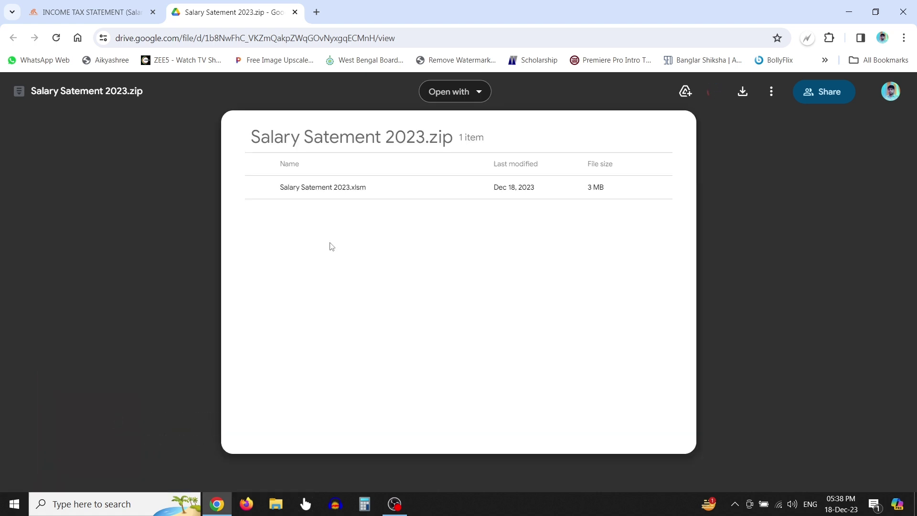
pyautogui.click(743, 91)
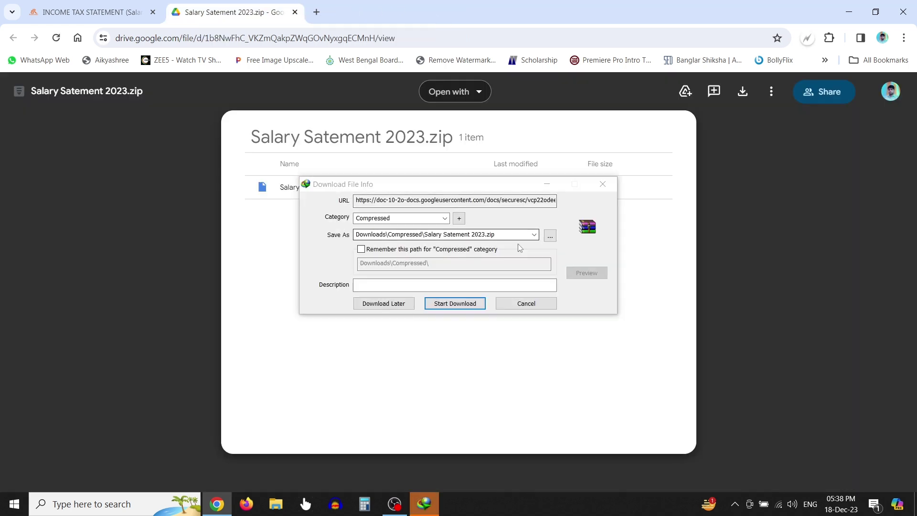
pyautogui.click(475, 304)
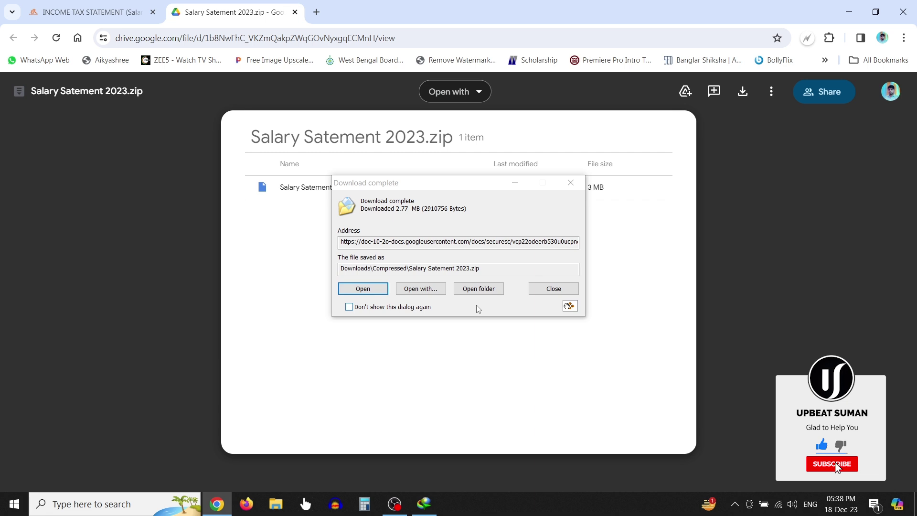
pyautogui.click(479, 288)
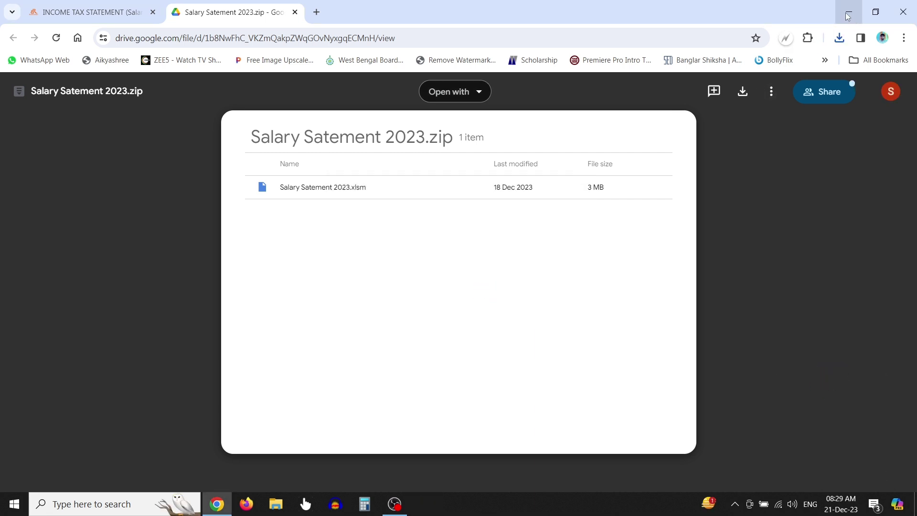
pyautogui.click(848, 14)
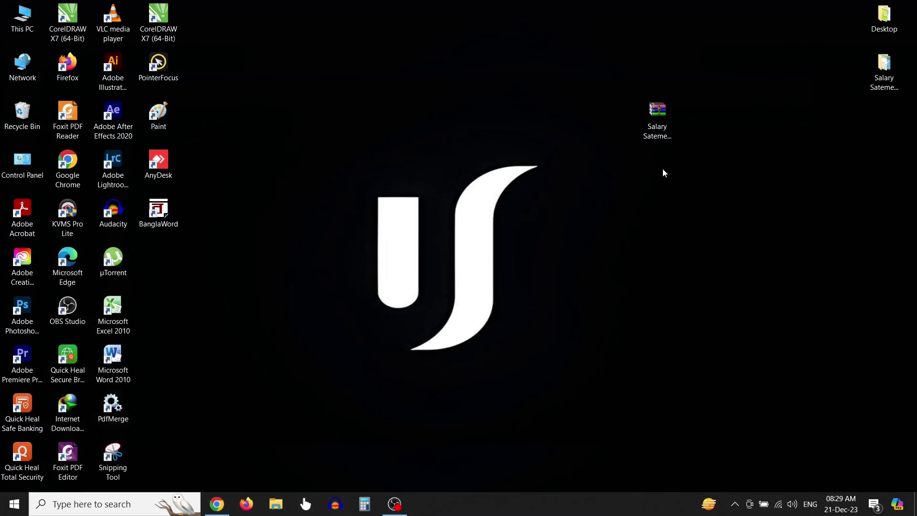
# Extract the archive to a Salary Satement 2023 folder and open the workbook inside it
pyautogui.rightClick(659, 118)
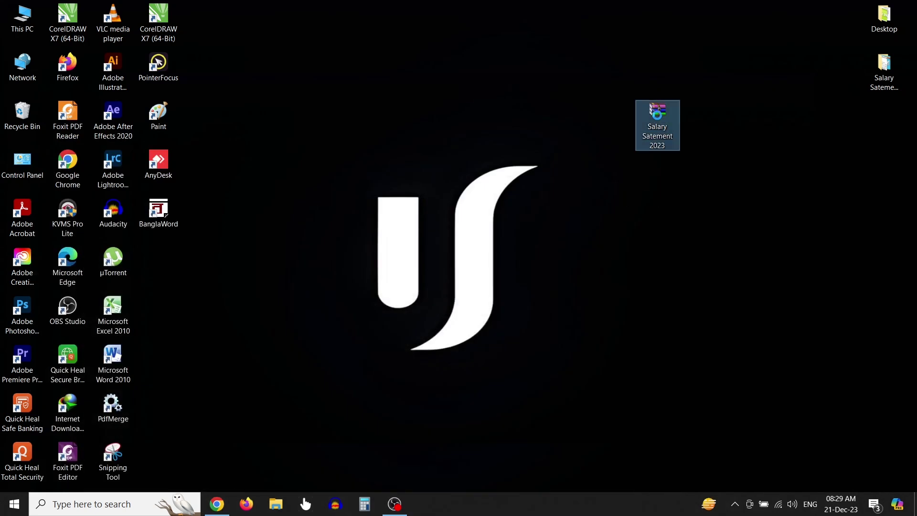
pyautogui.click(704, 192)
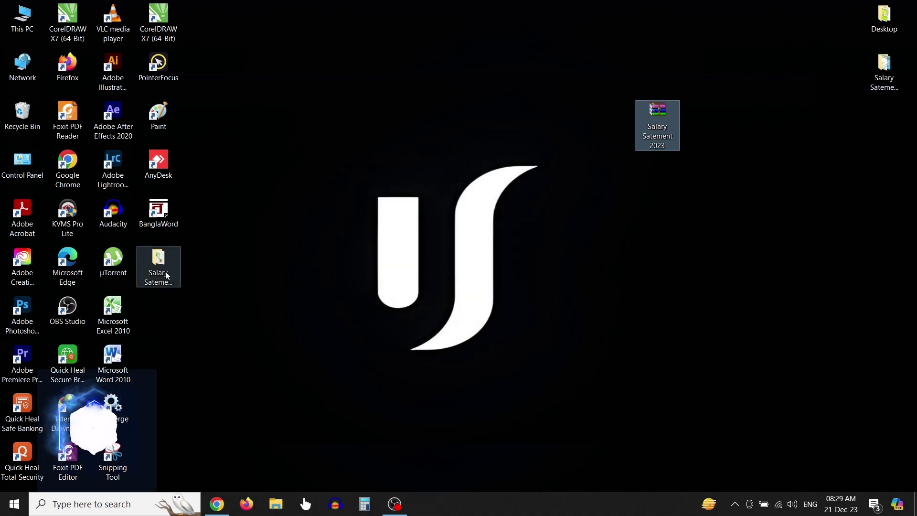
pyautogui.moveTo(166, 275); pyautogui.dragTo(525, 122)
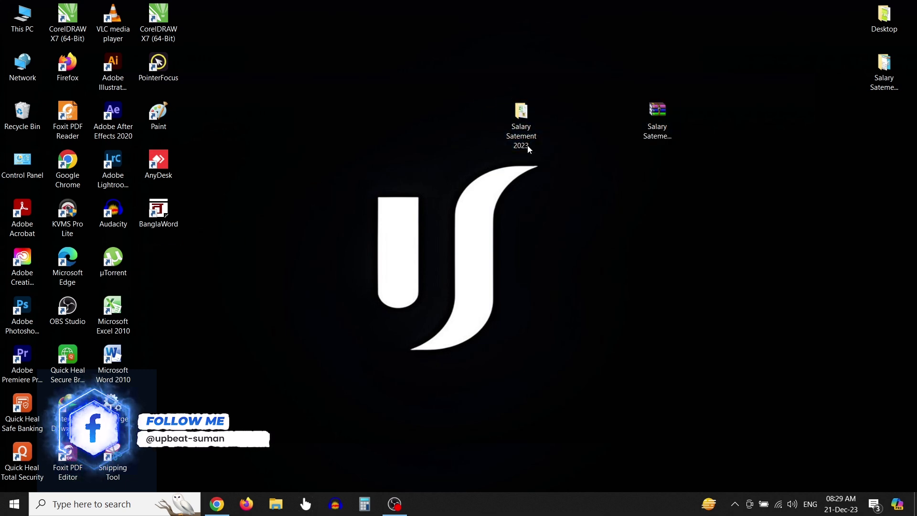
pyautogui.doubleClick(522, 125)
pyautogui.click(522, 193)
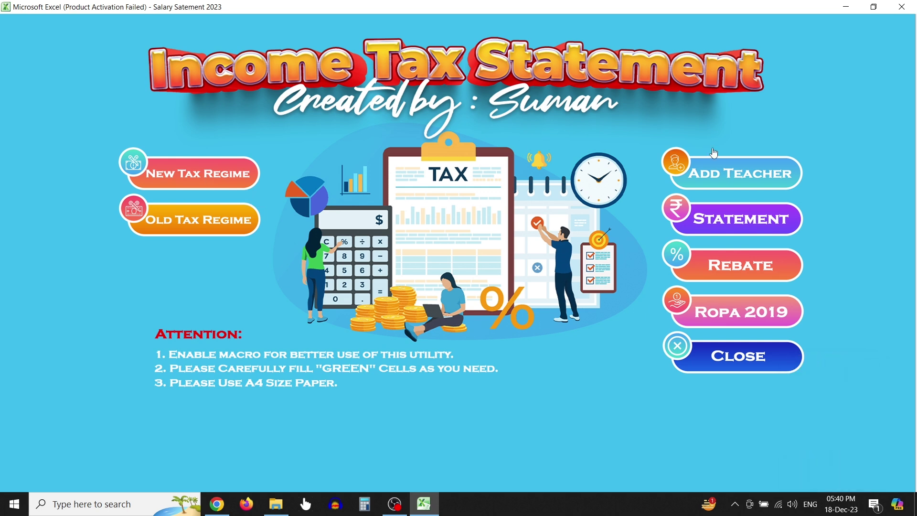
# Go to the Add Teacher sheet from the Income Tax Statement dashboard
pyautogui.click(754, 174)
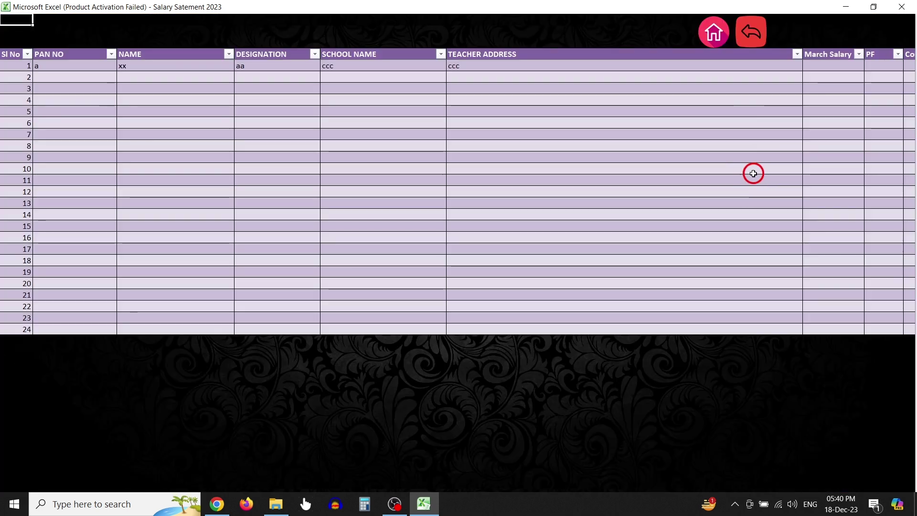
# Enter the teacher's PAN number and full name in row 1, correcting a mistyped PAN
pyautogui.click(68, 69)
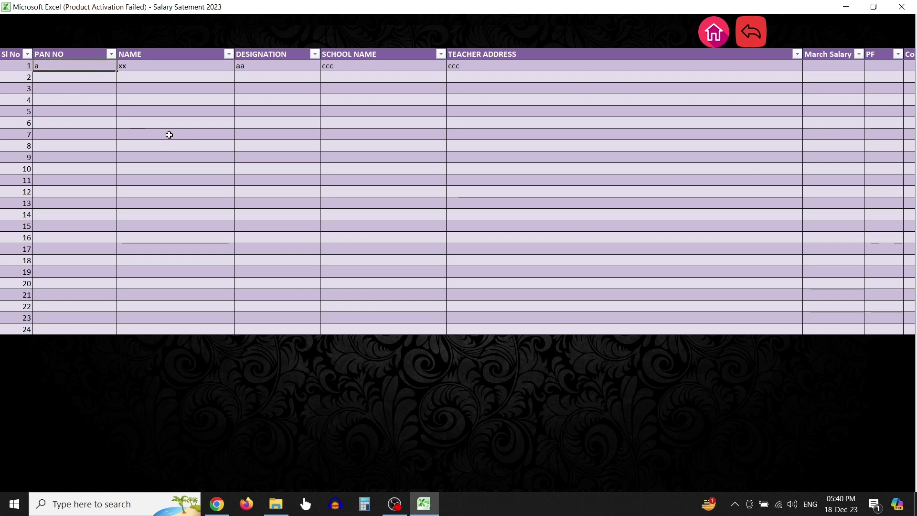
pyautogui.write('suman')
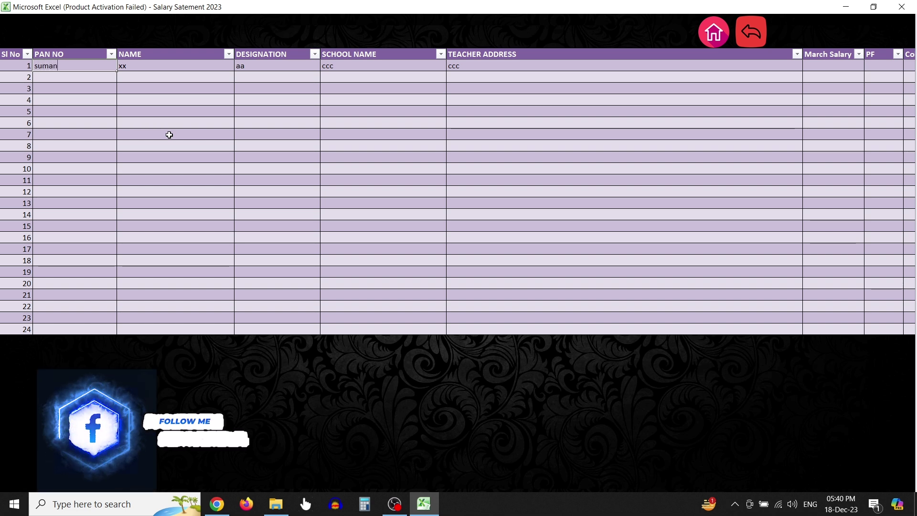
pyautogui.press('BackSpace')
pyautogui.press('BackSpace')
pyautogui.press('BackSpace')
pyautogui.press('BackSpace')
pyautogui.press('BackSpace')
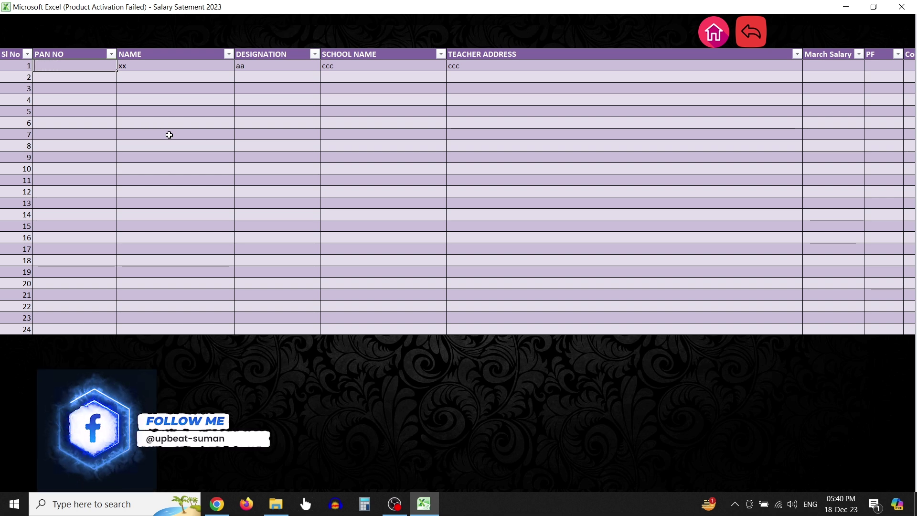
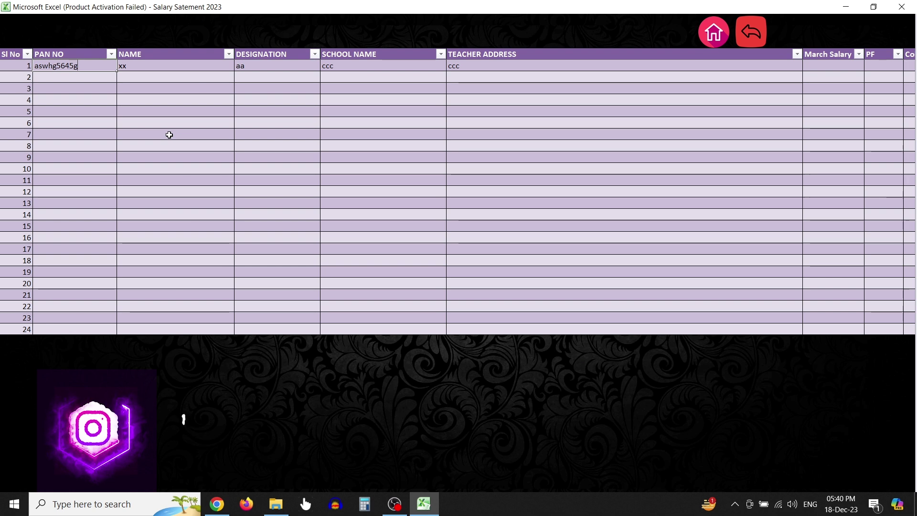
pyautogui.press('Tab')
pyautogui.press('Tab')
pyautogui.hotkey('shift', 'Tab')
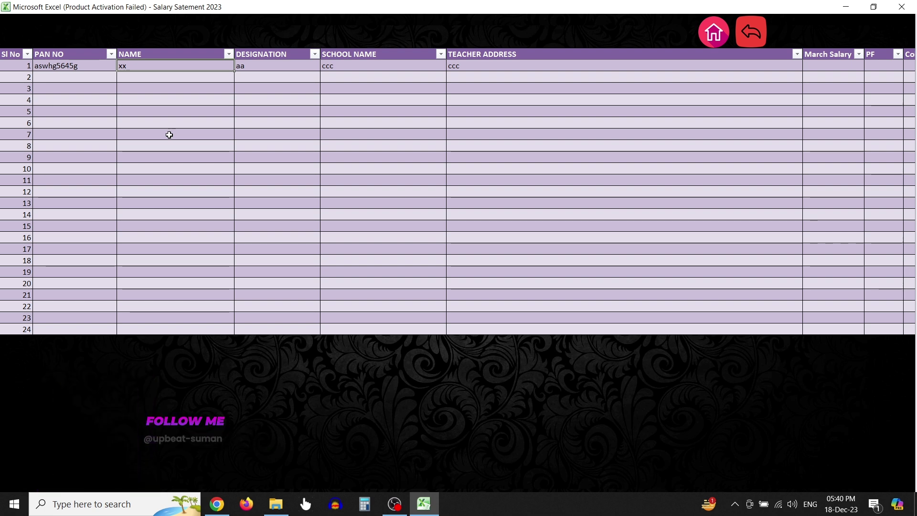
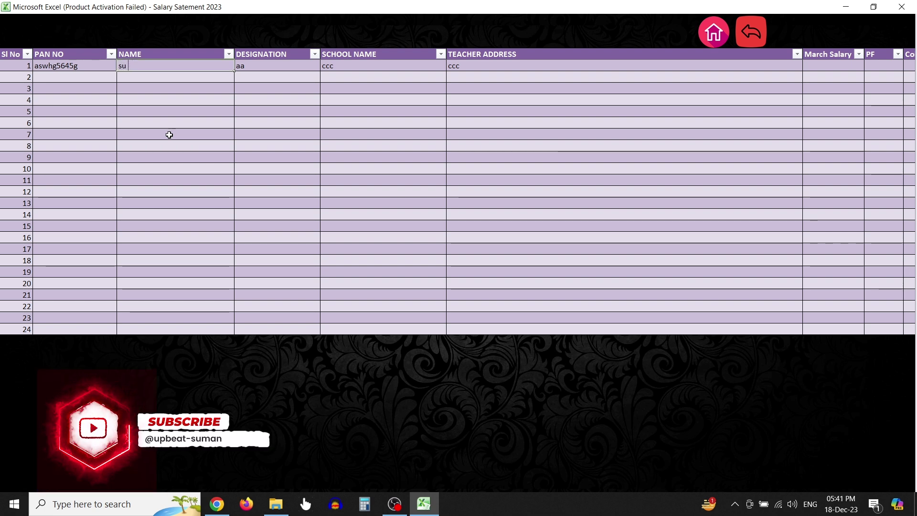
pyautogui.press('Tab')
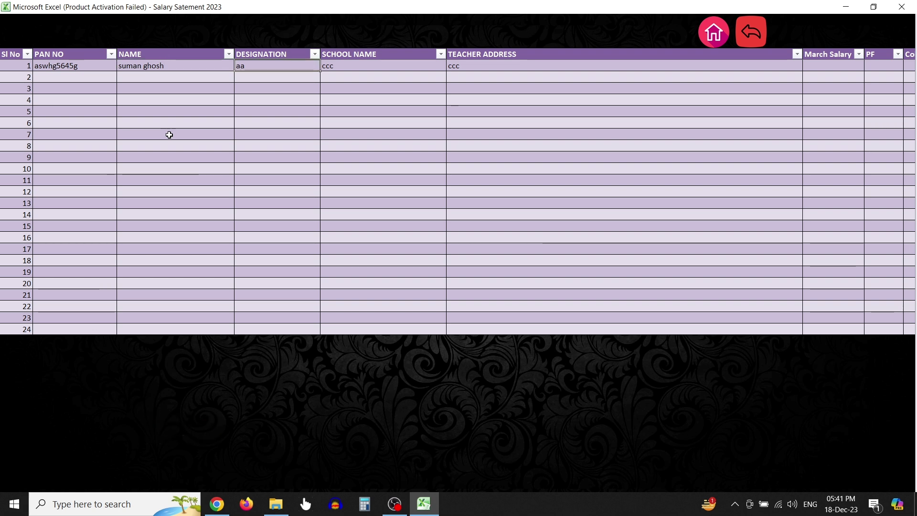
# Fill in designation assistant teacher, the school name and address, then return to the Home dashboard
pyautogui.write('assistant teacher')
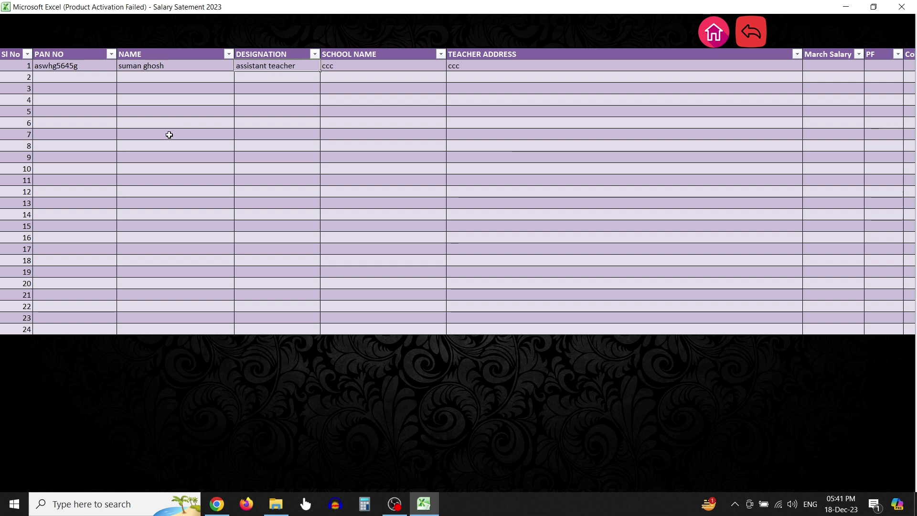
pyautogui.press('Tab')
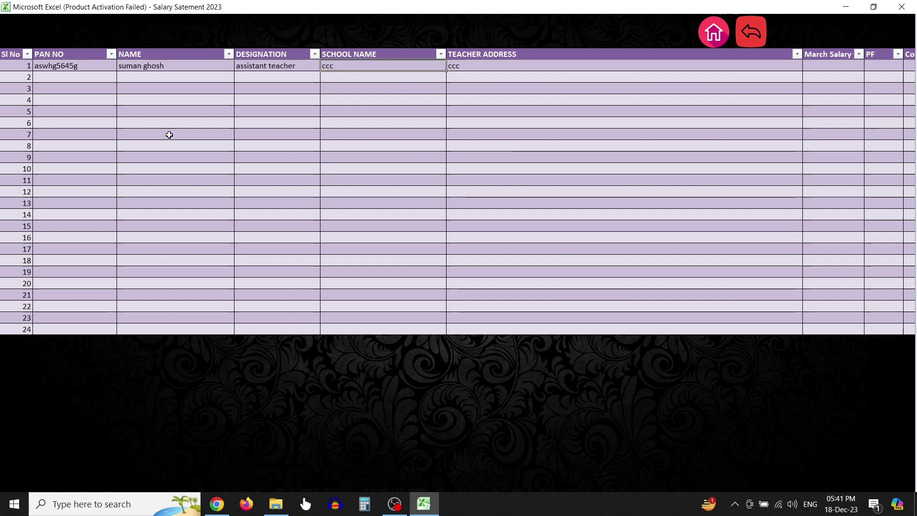
pyautogui.write('av')
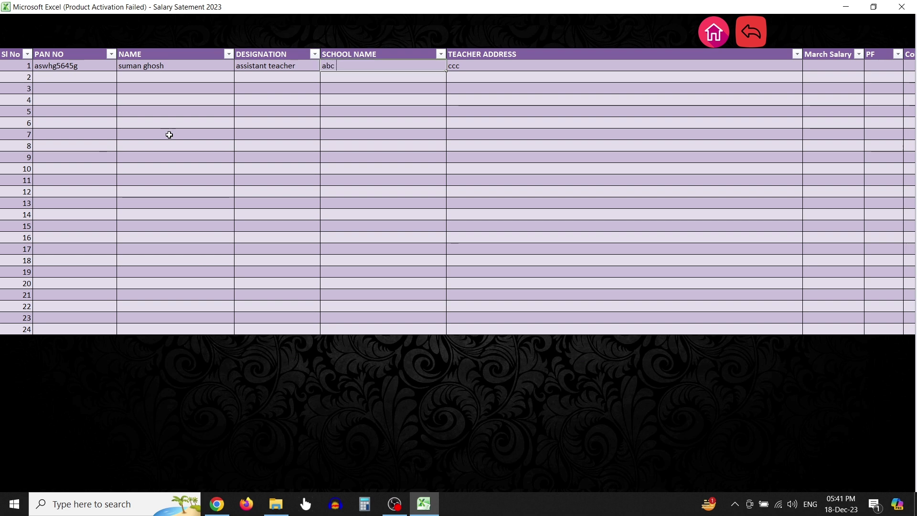
pyautogui.write('c')
pyautogui.press('Tab')
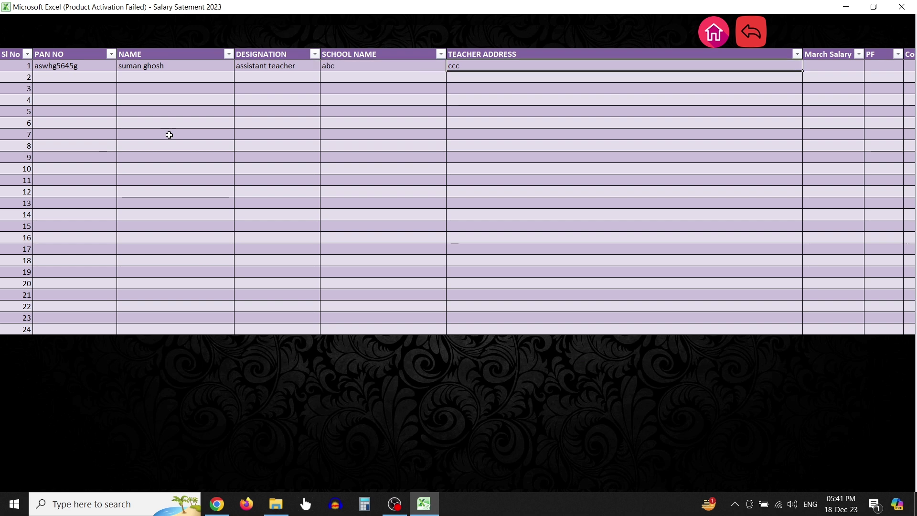
pyautogui.write('xxx,murshidabaf')
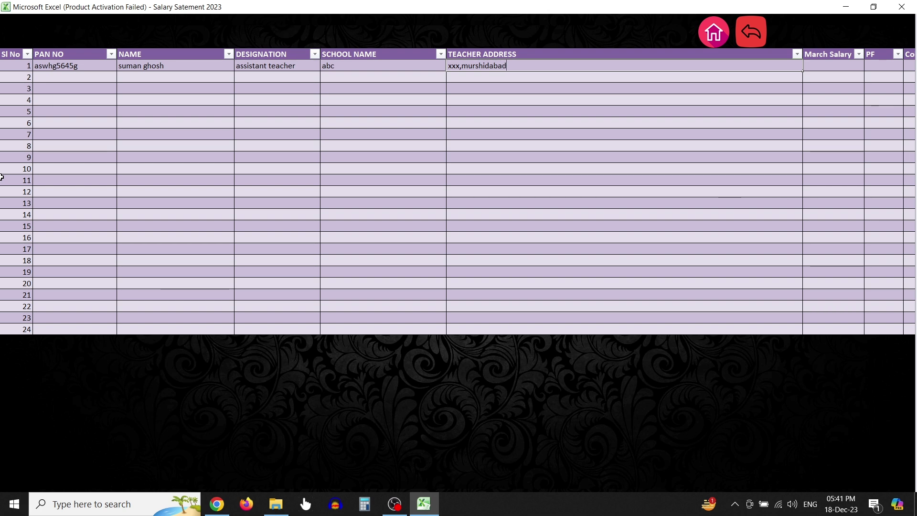
pyautogui.write('d')
pyautogui.press('Tab')
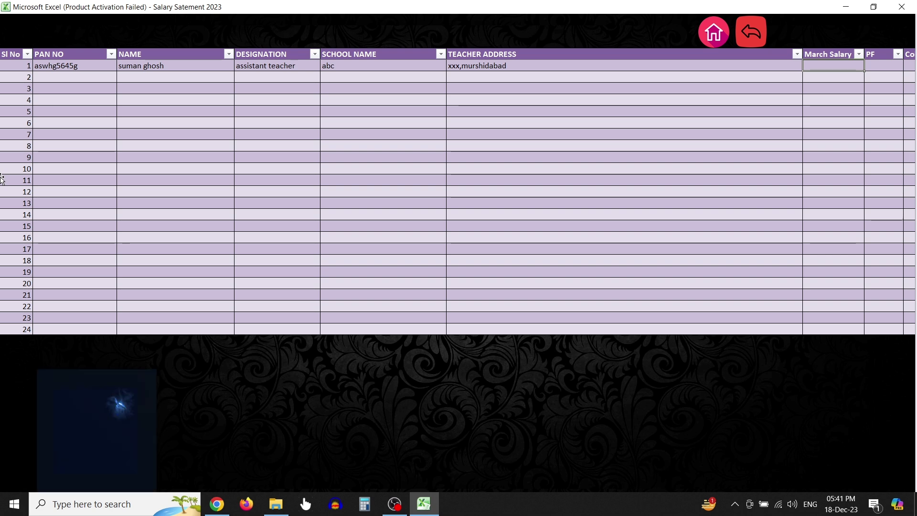
pyautogui.press('Tab')
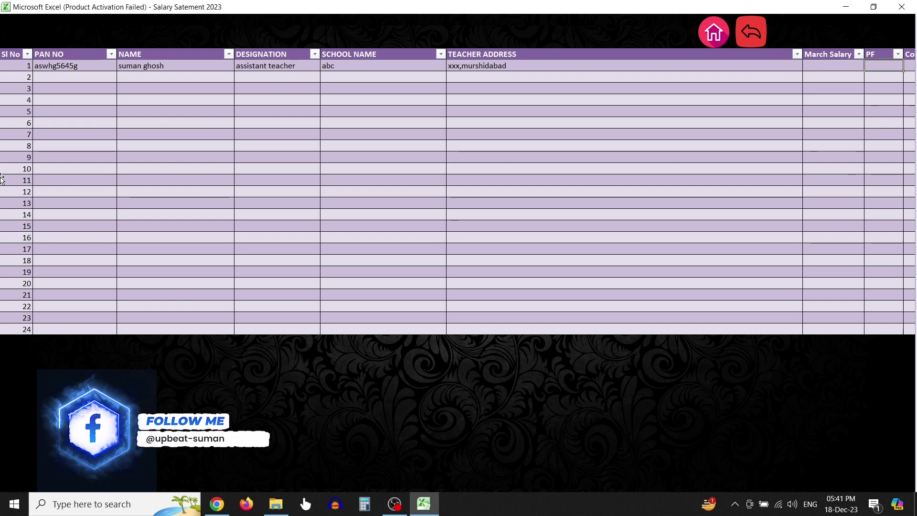
pyautogui.press('Left')
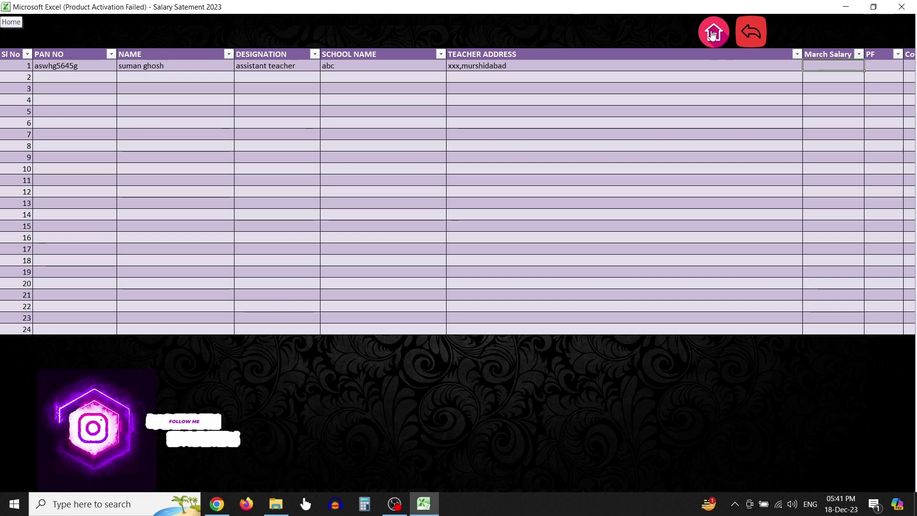
pyautogui.click(713, 33)
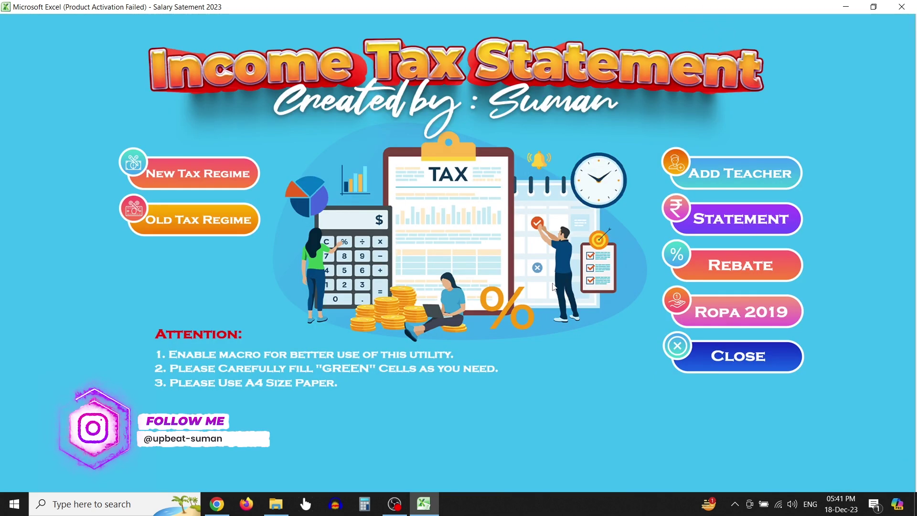
# Open the Statement data input sheet and pick the new teacher's PAN from the search list
pyautogui.click(716, 227)
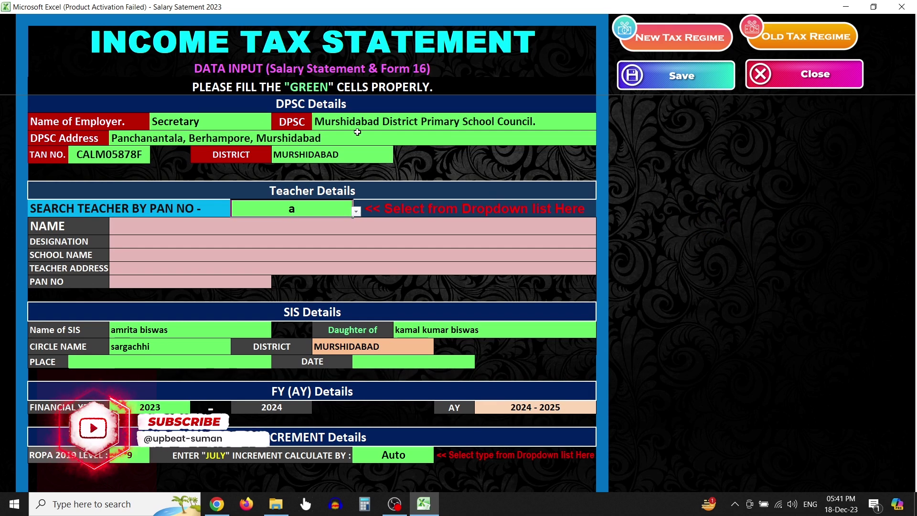
pyautogui.click(356, 211)
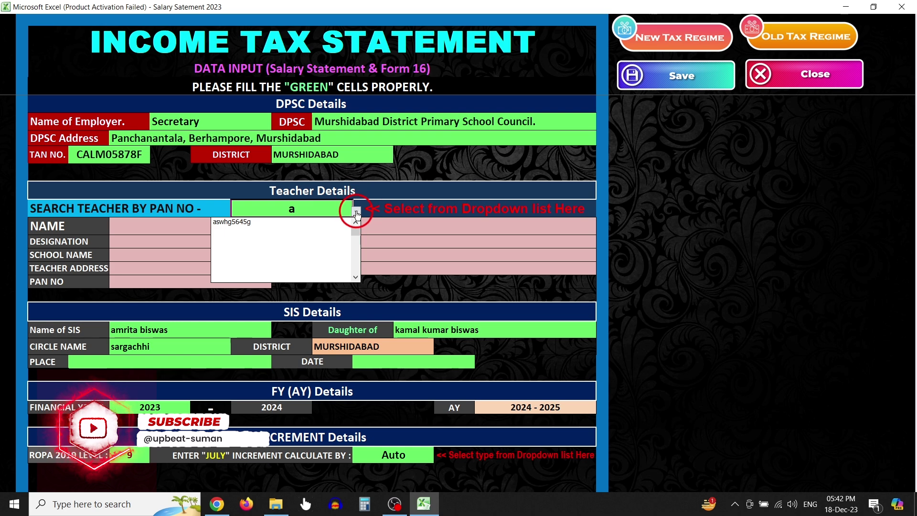
pyautogui.click(257, 222)
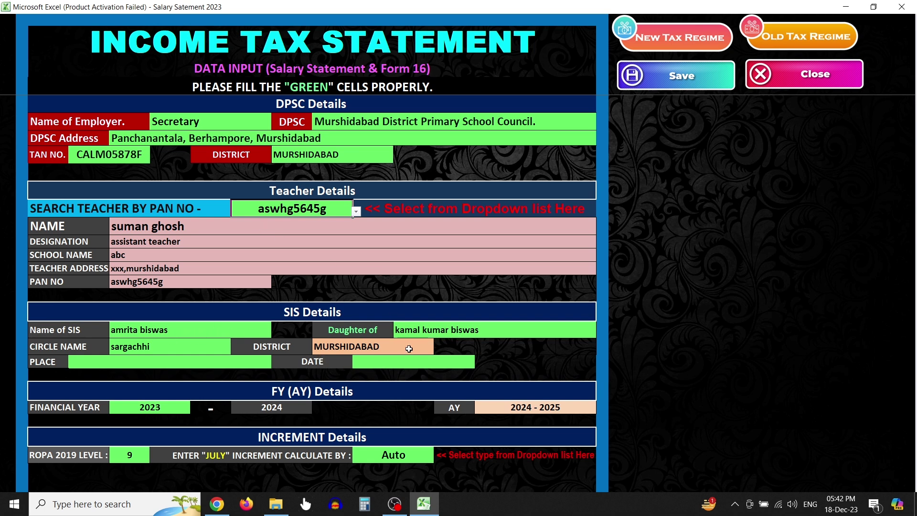
pyautogui.scroll(-3, 206, 337)
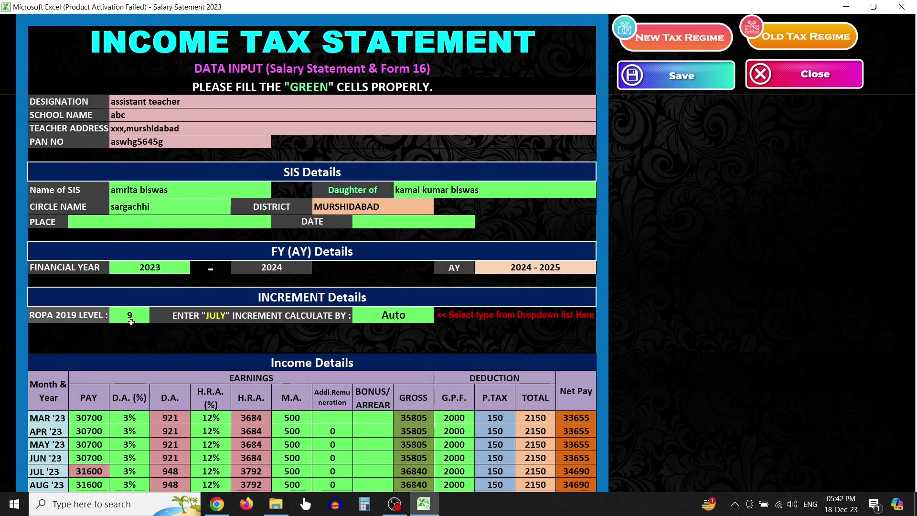
pyautogui.scroll(-2, 131, 322)
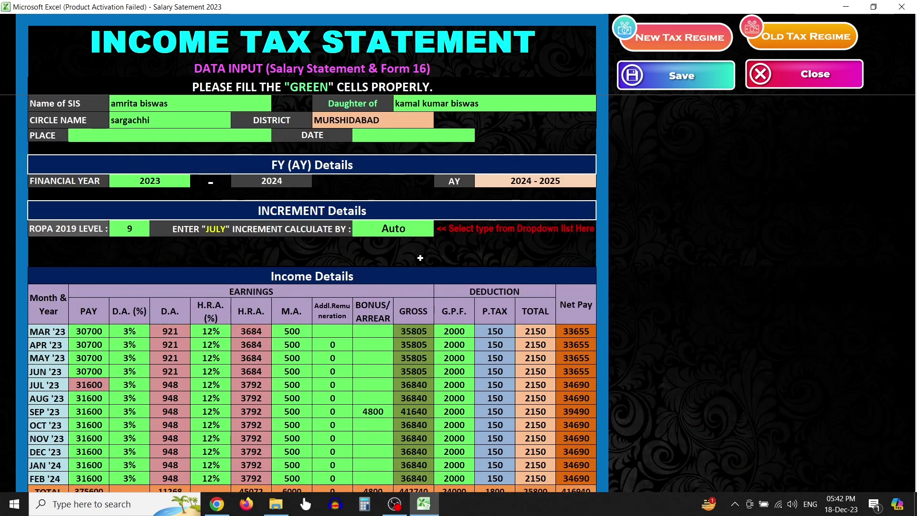
pyautogui.click(95, 332)
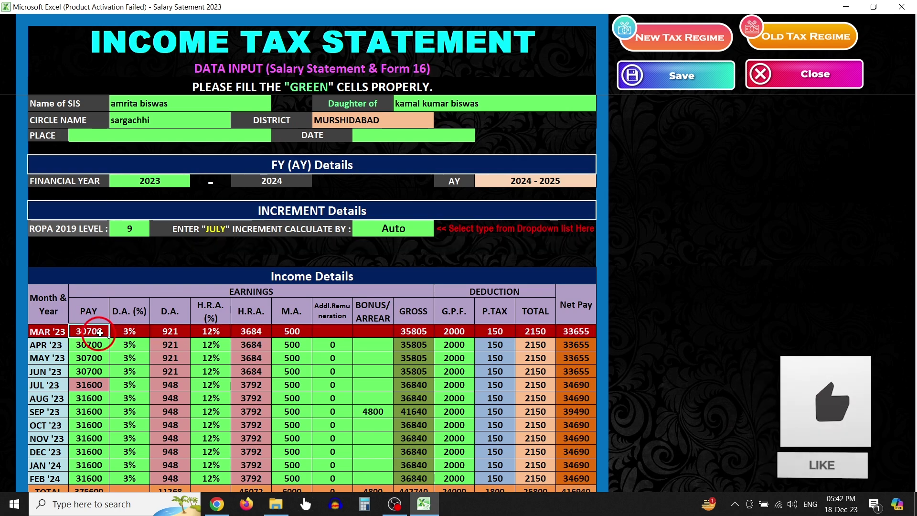
pyautogui.scroll(-3, 159, 290)
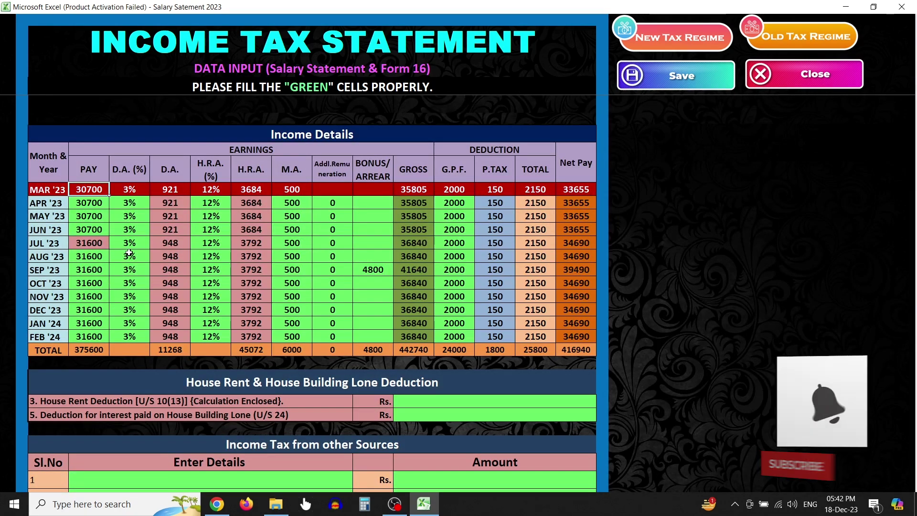
pyautogui.scroll(2, 439, 218)
pyautogui.scroll(1, 439, 218)
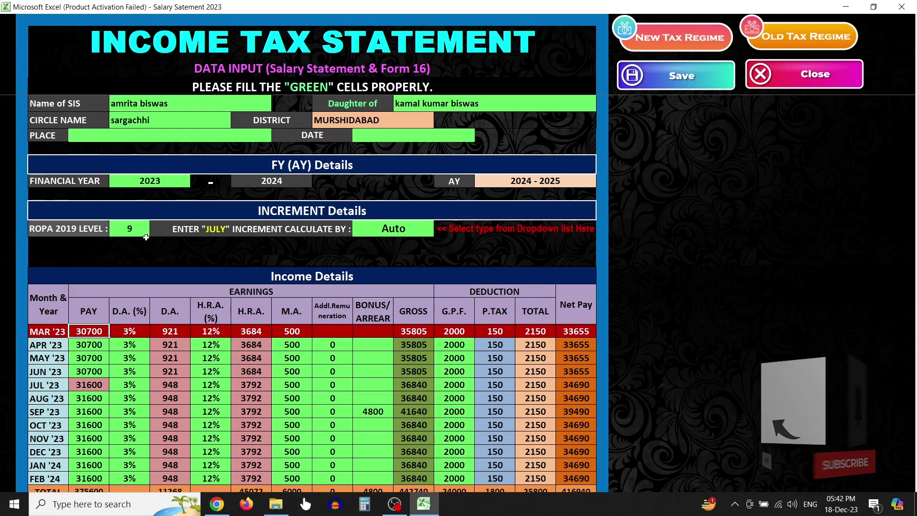
pyautogui.click(416, 233)
pyautogui.click(437, 233)
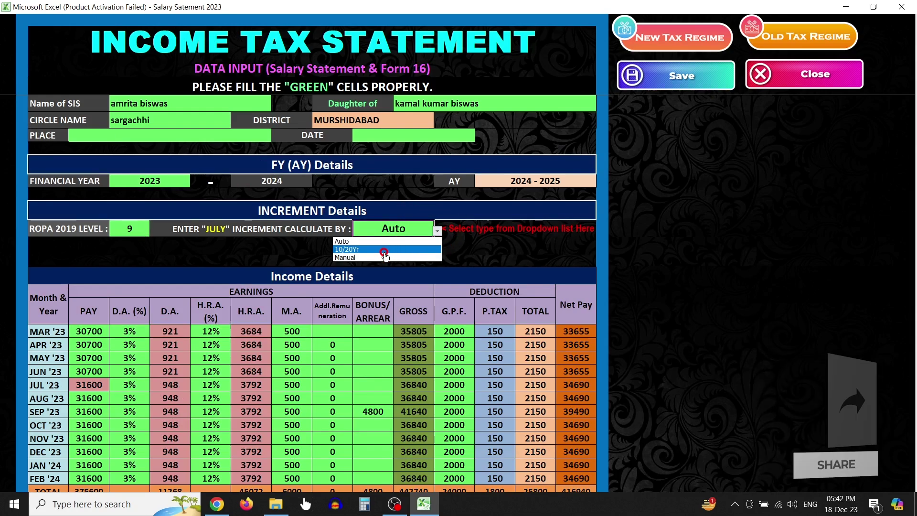
pyautogui.click(392, 253)
pyautogui.click(438, 233)
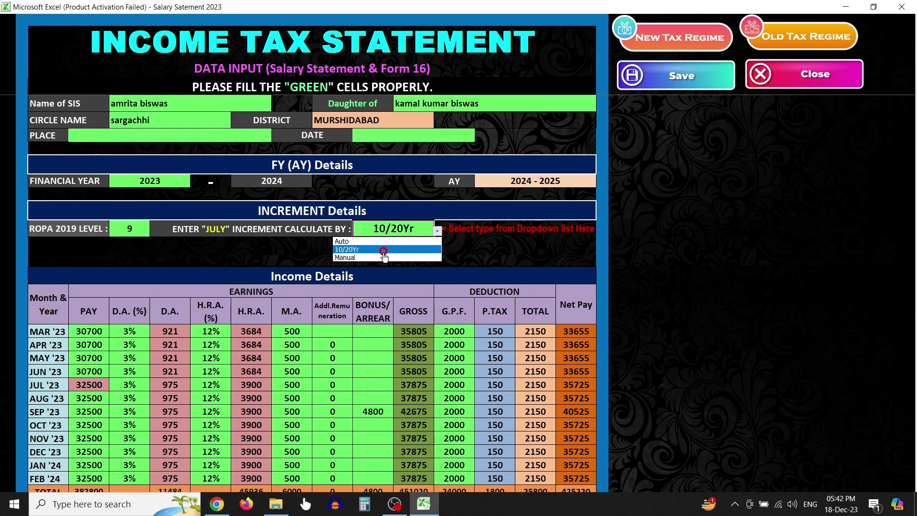
pyautogui.click(383, 256)
pyautogui.click(340, 245)
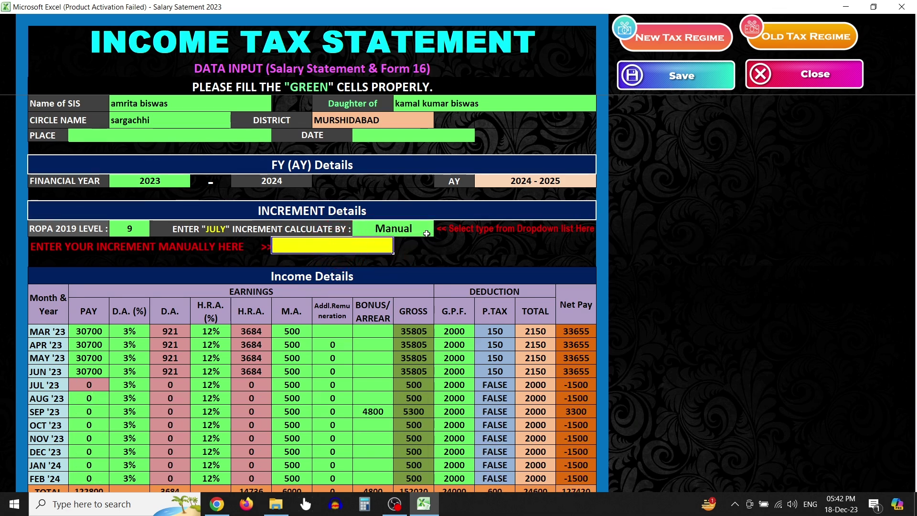
pyautogui.click(420, 229)
pyautogui.click(438, 231)
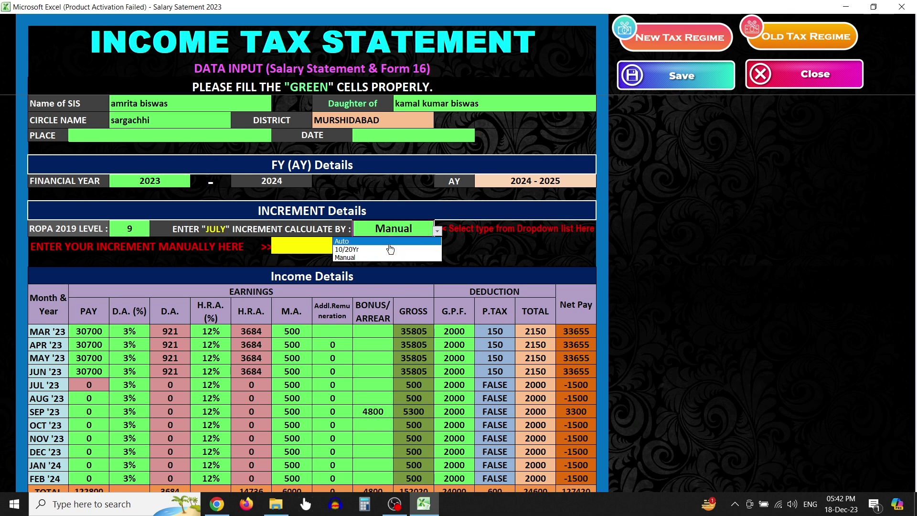
pyautogui.click(389, 242)
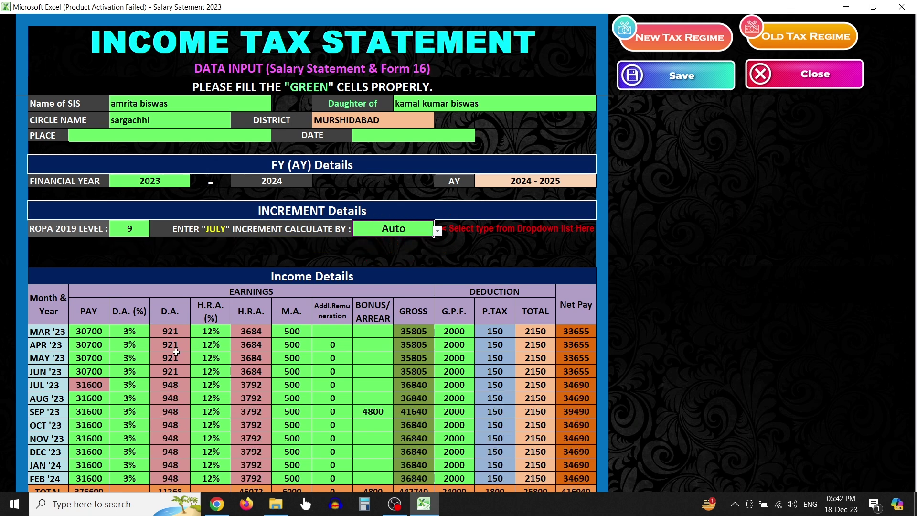
pyautogui.scroll(-2, 138, 375)
# Set the MAR '23 D.A. rate to 6% and fill it down to FEB '24 by formula
pyautogui.click(89, 239)
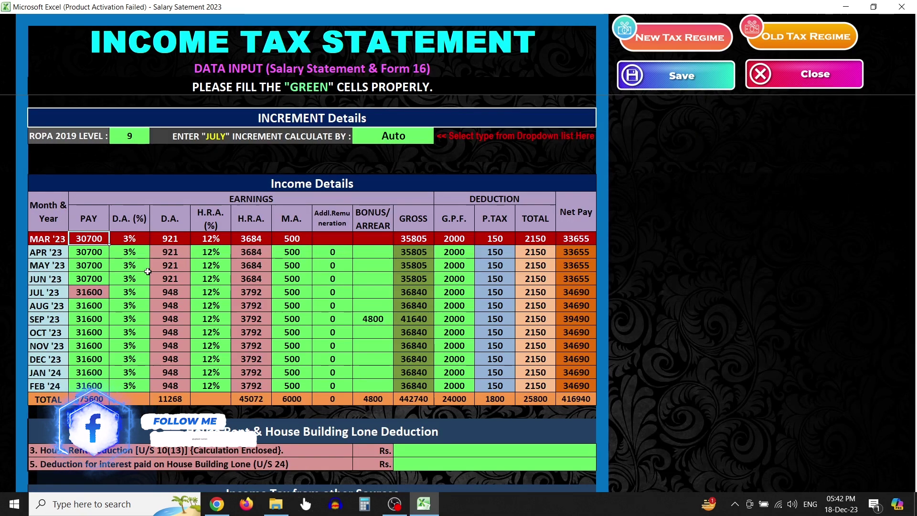
pyautogui.click(94, 277)
pyautogui.click(96, 306)
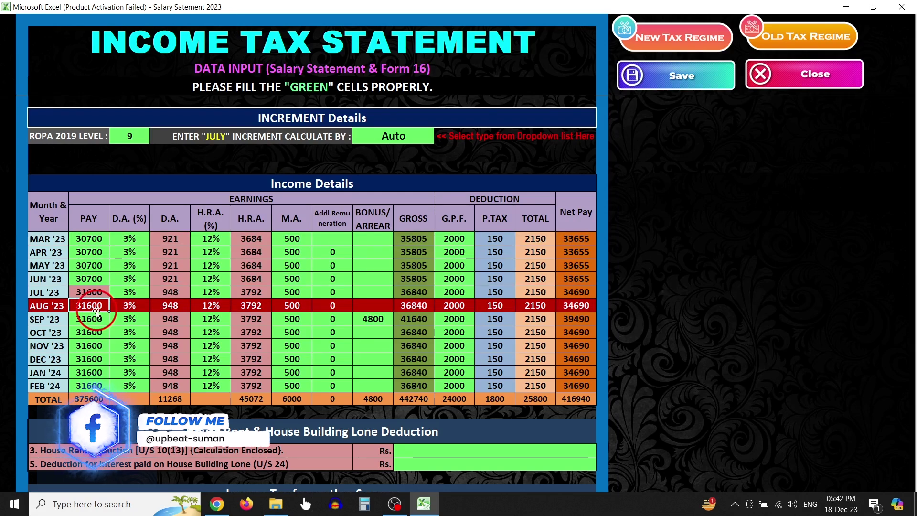
pyautogui.click(97, 346)
pyautogui.click(129, 240)
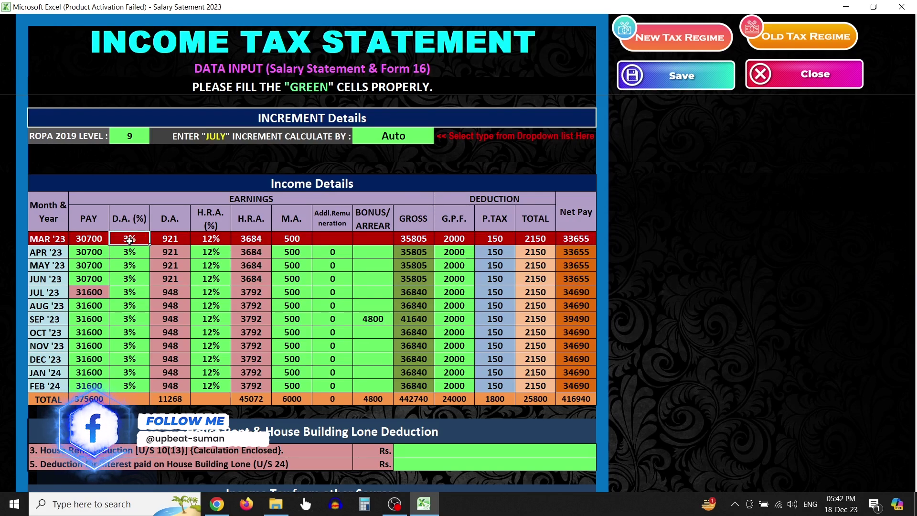
pyautogui.write('6')
pyautogui.press('Return')
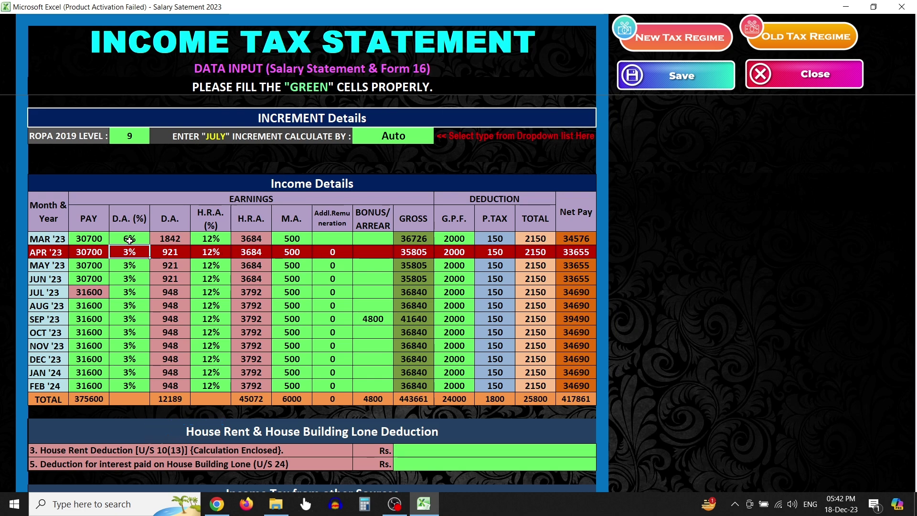
pyautogui.write('=')
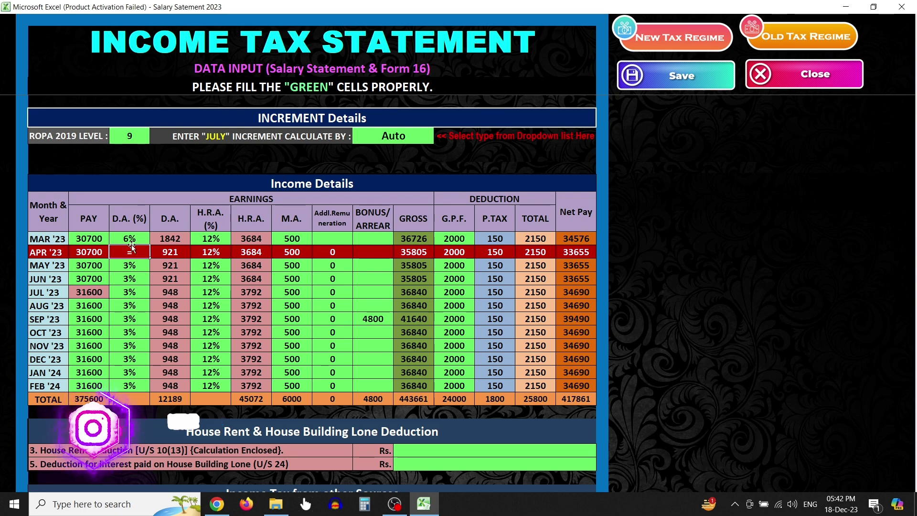
pyautogui.click(131, 239)
pyautogui.press('Return')
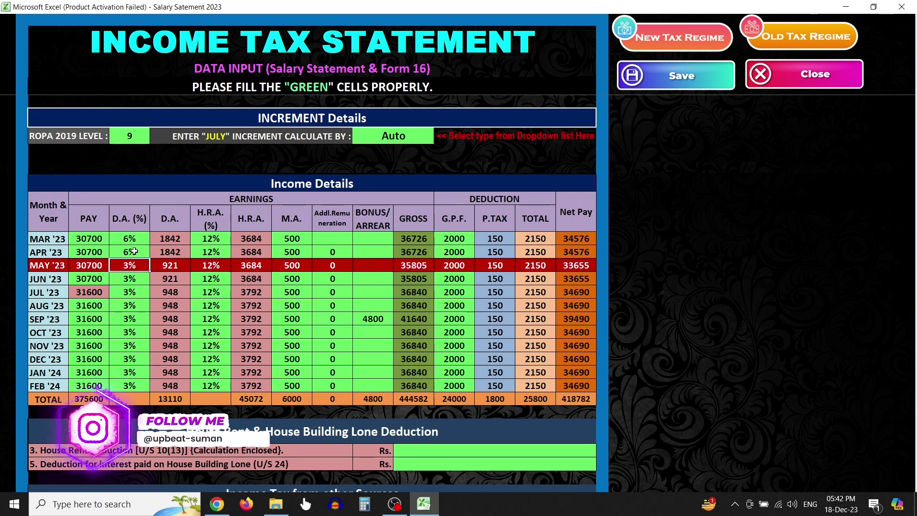
pyautogui.click(134, 251)
pyautogui.doubleClick(149, 259)
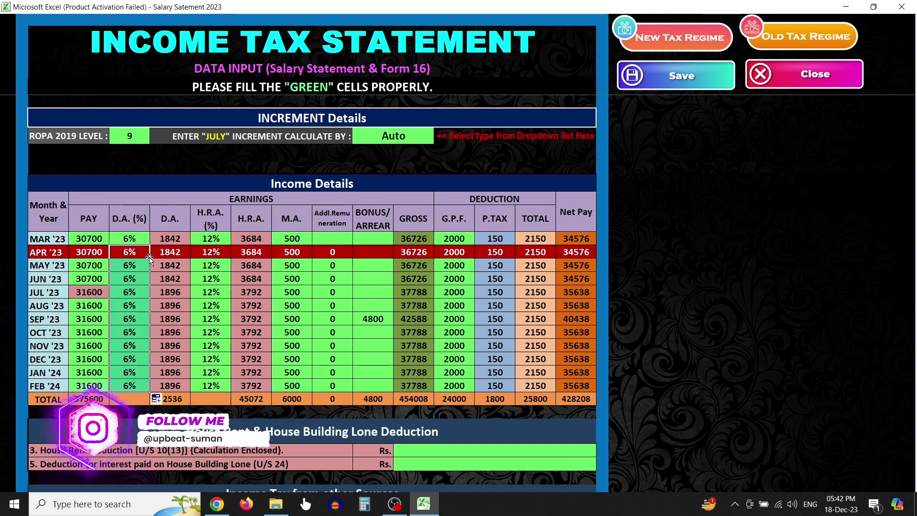
# Review the updated D.A. amounts, monthly pay figures and the SEP '23 4800 bonus
pyautogui.click(134, 239)
pyautogui.click(92, 253)
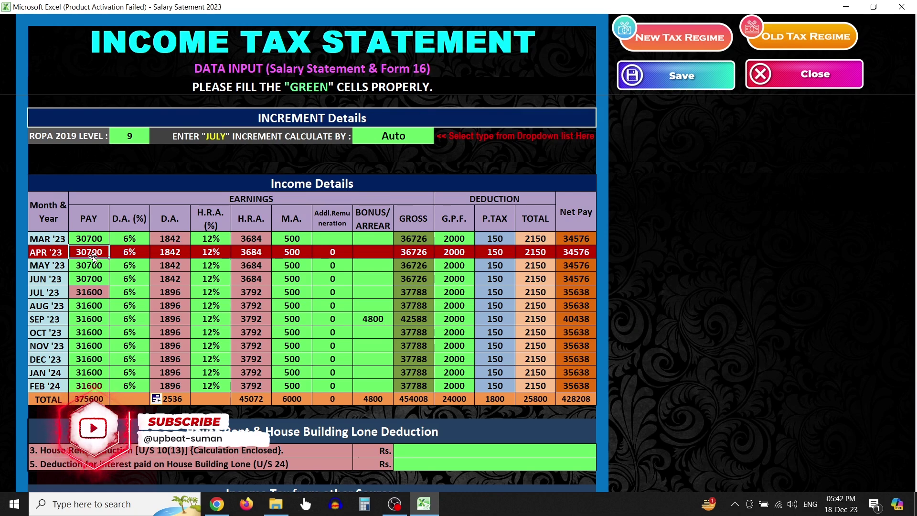
pyautogui.click(372, 319)
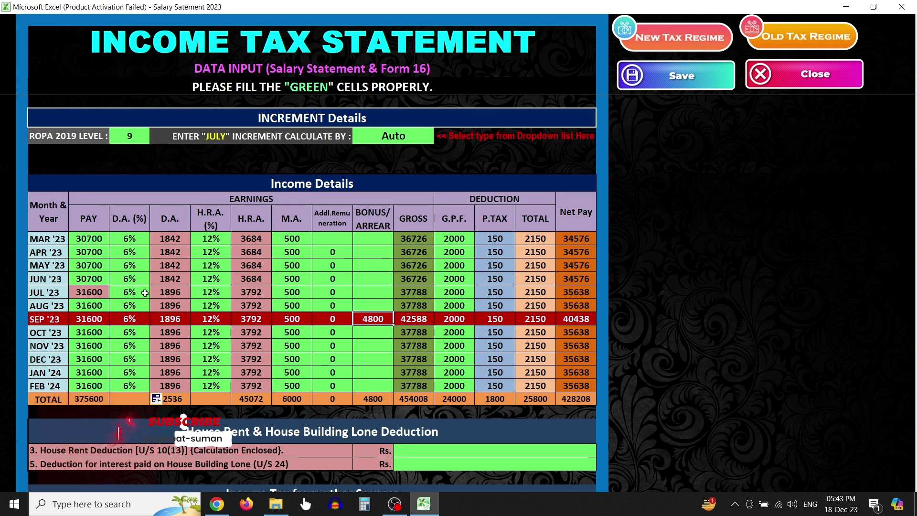
pyautogui.click(98, 341)
pyautogui.click(89, 361)
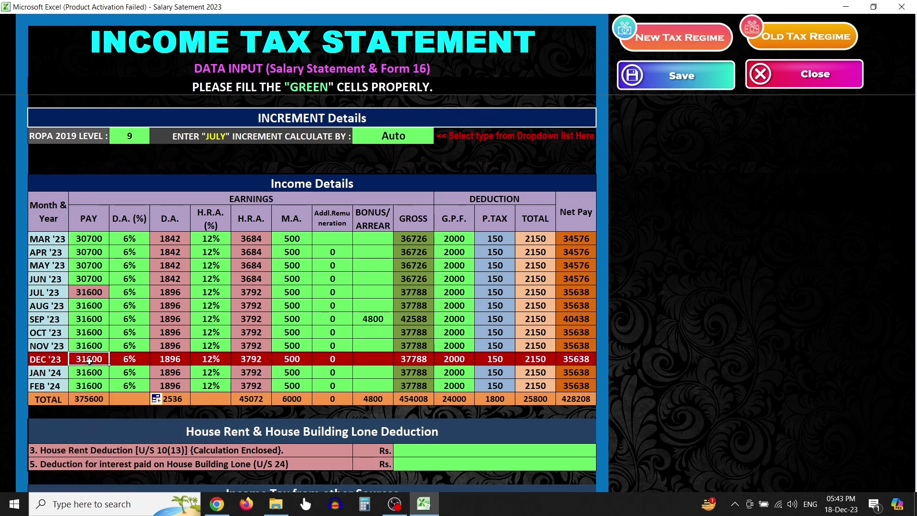
pyautogui.scroll(-5, 244, 364)
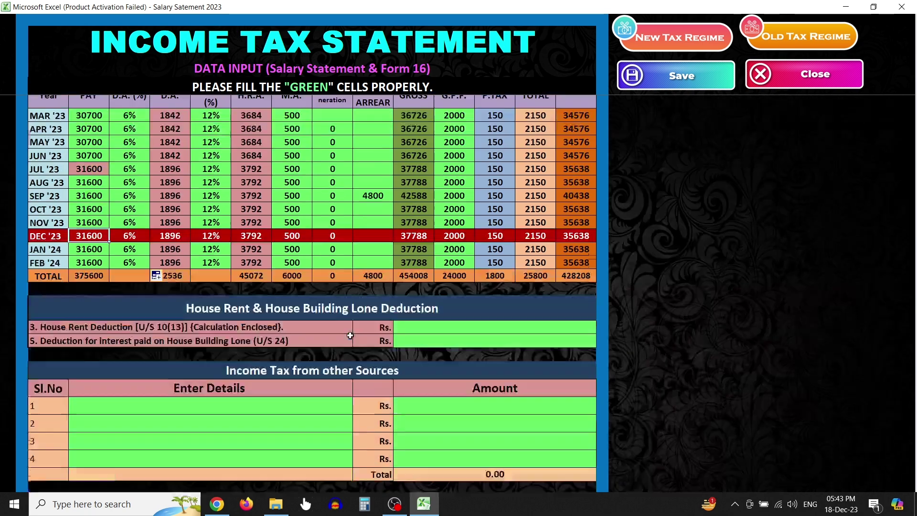
pyautogui.click(440, 252)
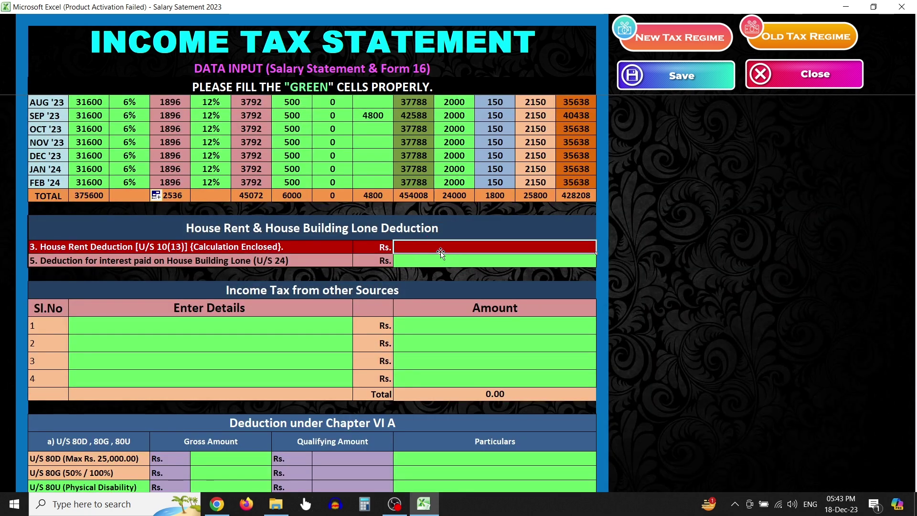
pyautogui.click(451, 264)
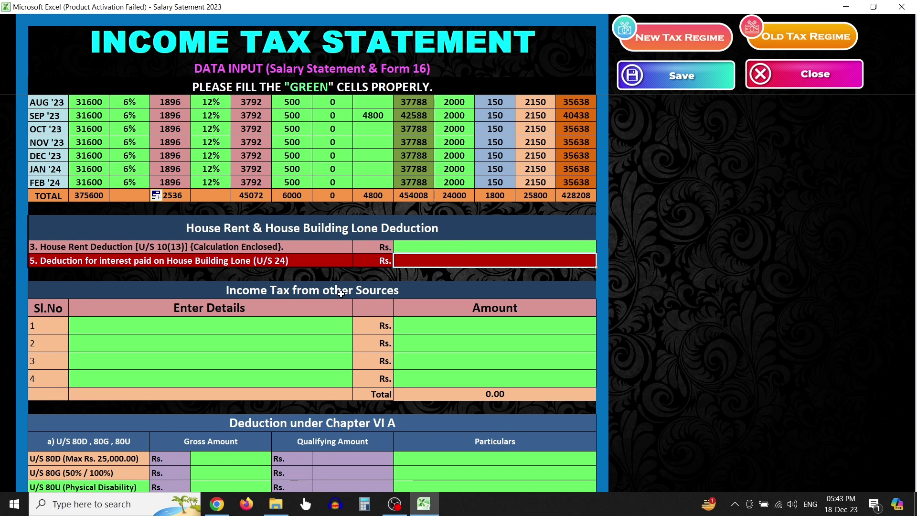
pyautogui.click(427, 327)
pyautogui.click(358, 344)
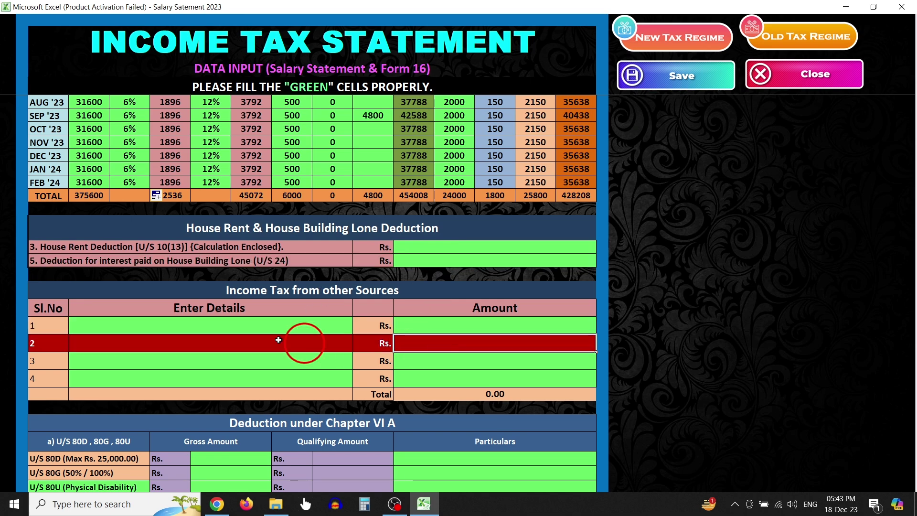
pyautogui.click(251, 331)
pyautogui.click(250, 341)
pyautogui.click(383, 359)
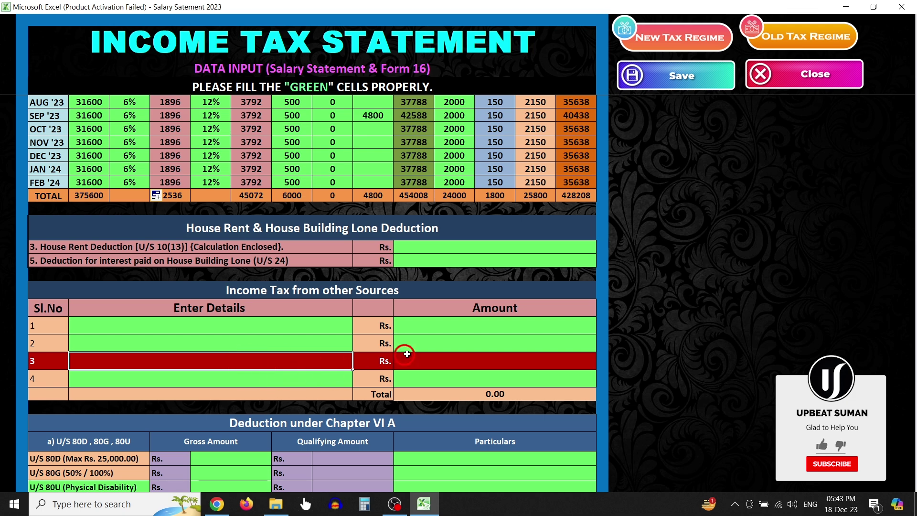
pyautogui.click(473, 380)
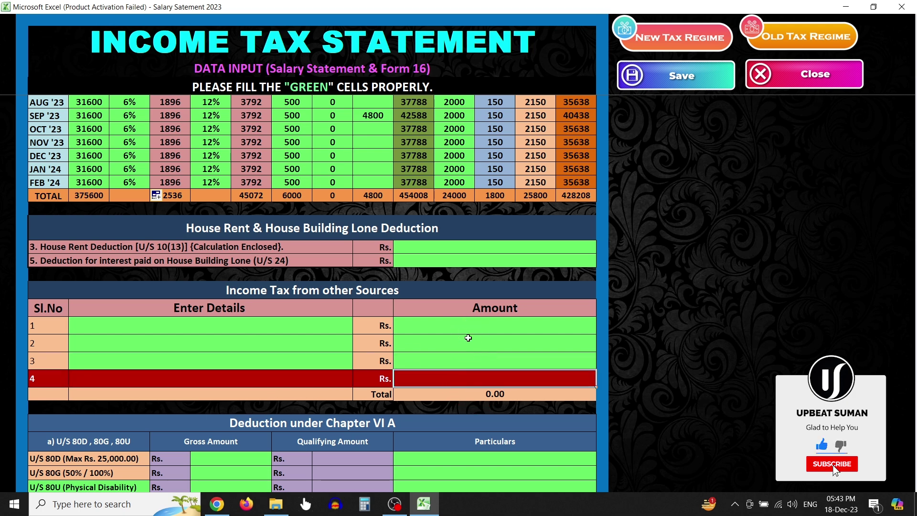
pyautogui.scroll(-5, 468, 338)
pyautogui.click(124, 284)
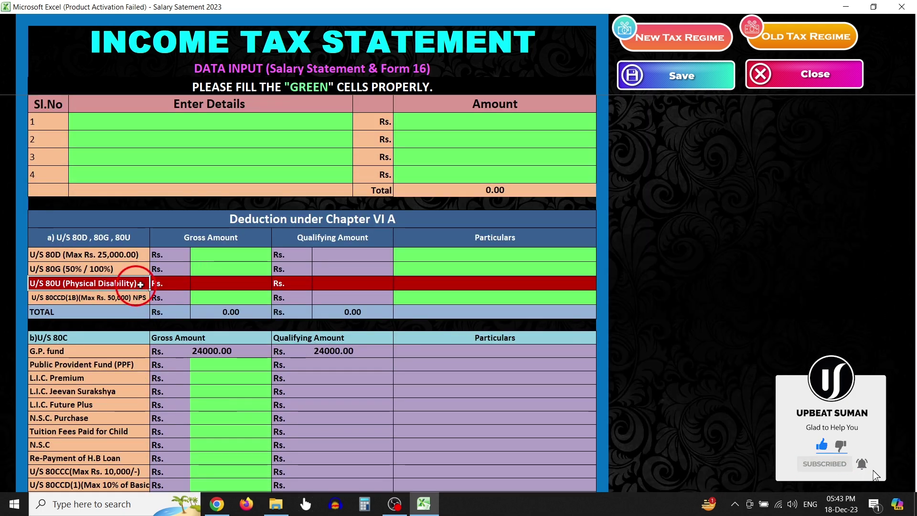
pyautogui.click(229, 256)
pyautogui.click(230, 279)
pyautogui.click(226, 294)
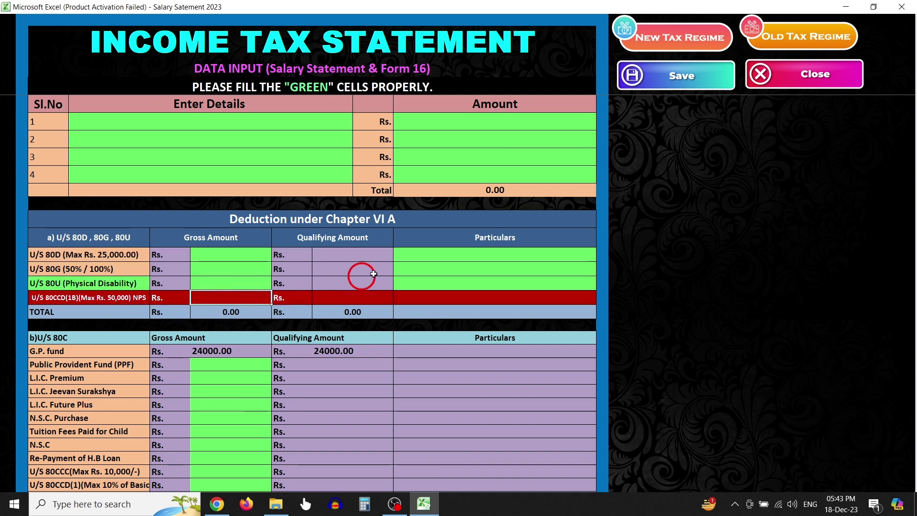
pyautogui.click(446, 254)
pyautogui.scroll(-2, 222, 365)
pyautogui.click(225, 301)
pyautogui.click(219, 264)
pyautogui.click(222, 316)
pyautogui.click(227, 357)
pyautogui.click(223, 383)
pyautogui.click(231, 410)
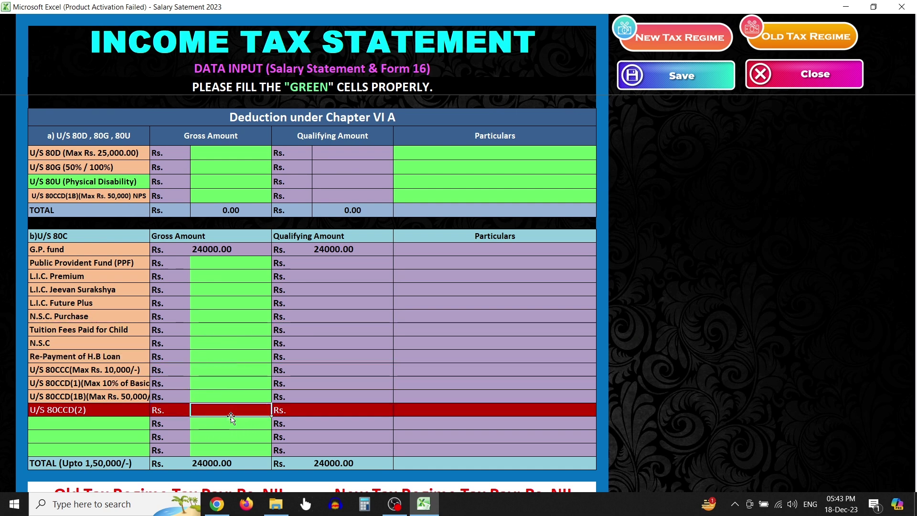
pyautogui.scroll(-1, 231, 417)
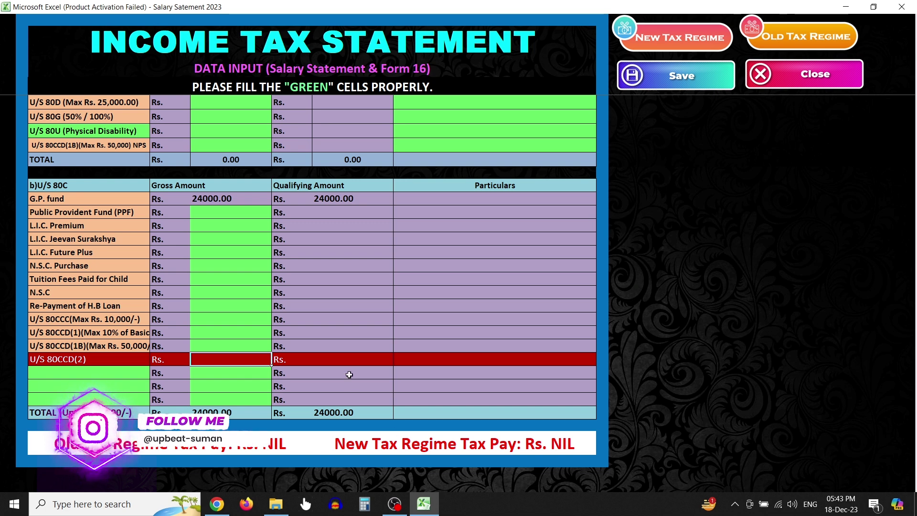
pyautogui.click(256, 390)
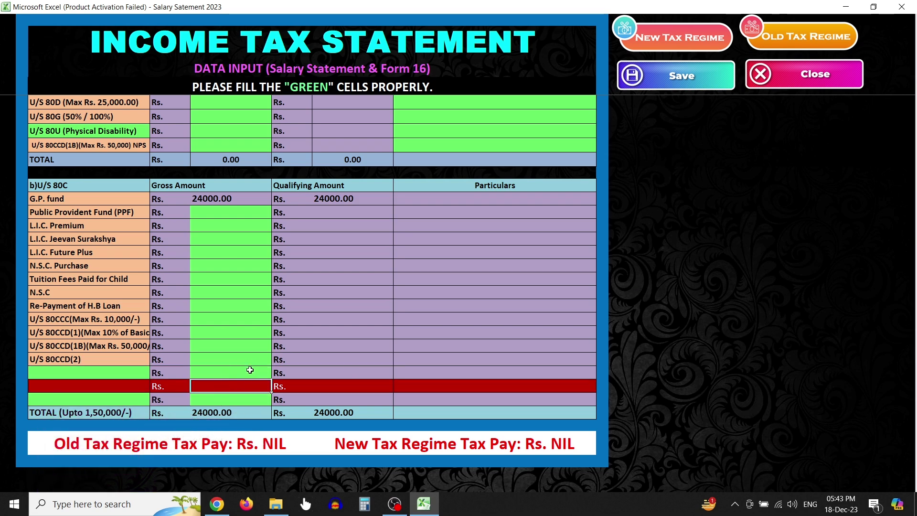
# Change the MAR '23 pay to 52200
pyautogui.scroll(15, 250, 370)
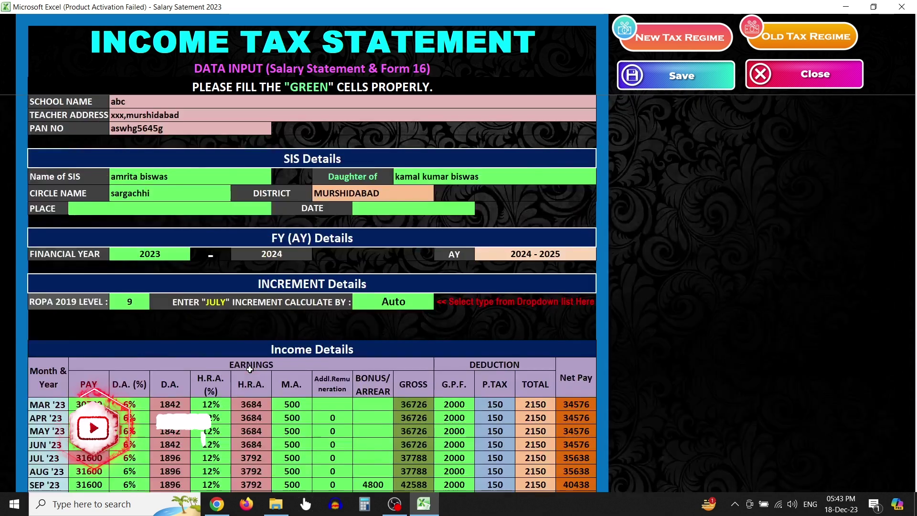
pyautogui.scroll(-2, 249, 370)
pyautogui.click(85, 316)
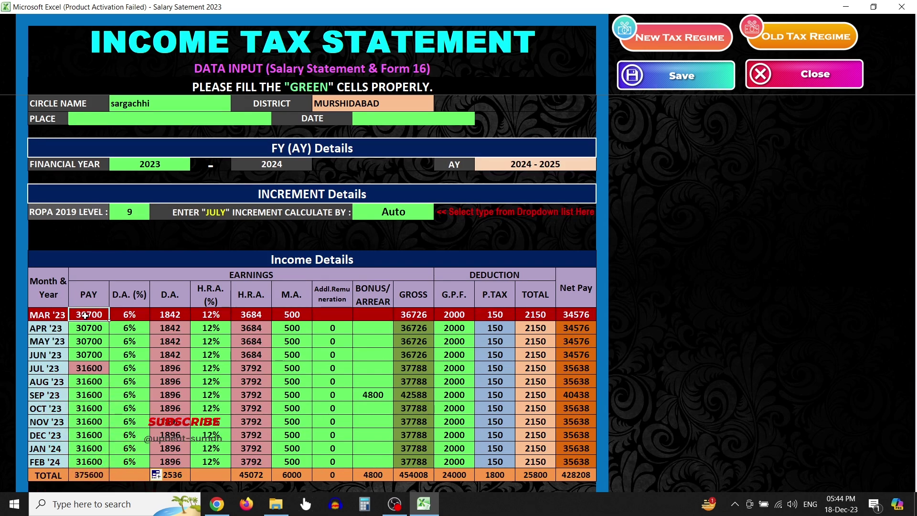
pyautogui.write('52200')
pyautogui.press('Return')
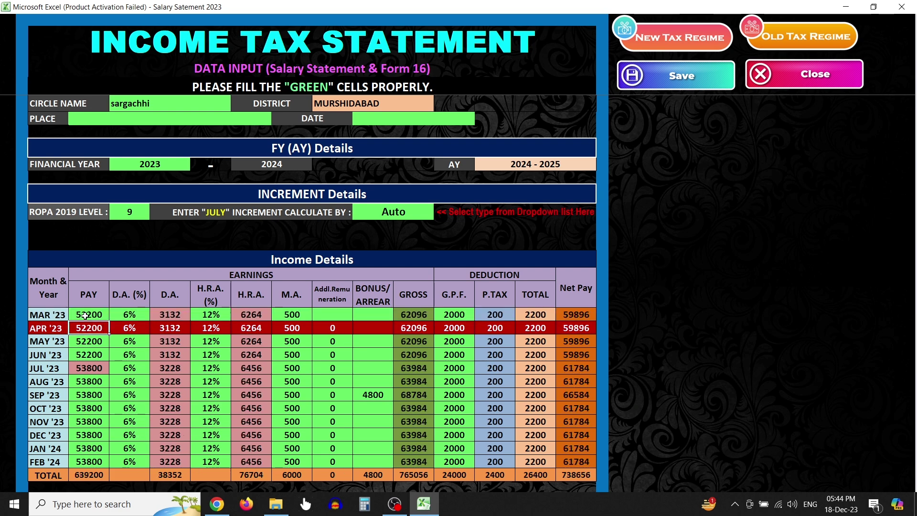
# Delete the 4800 SEP '23 bonus and enter 400 as MAR '23 additional remuneration
pyautogui.scroll(-3, 262, 335)
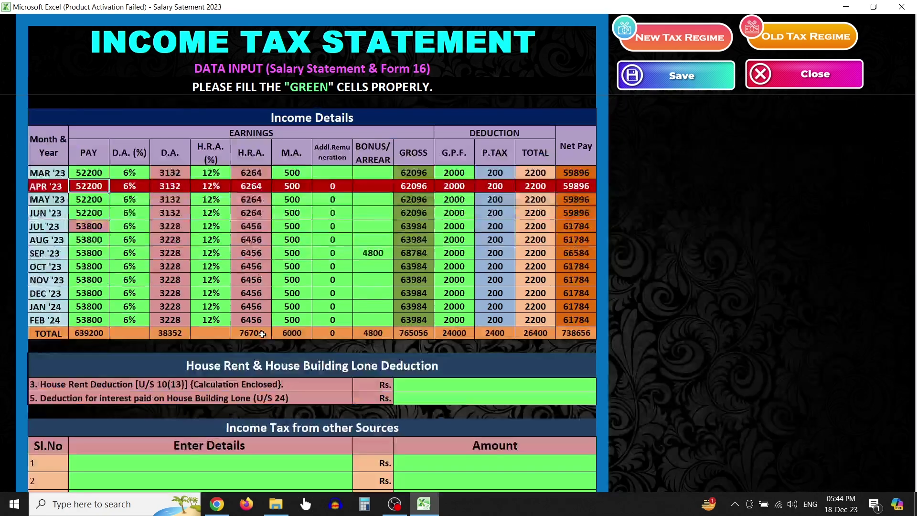
pyautogui.click(373, 253)
pyautogui.press('Delete')
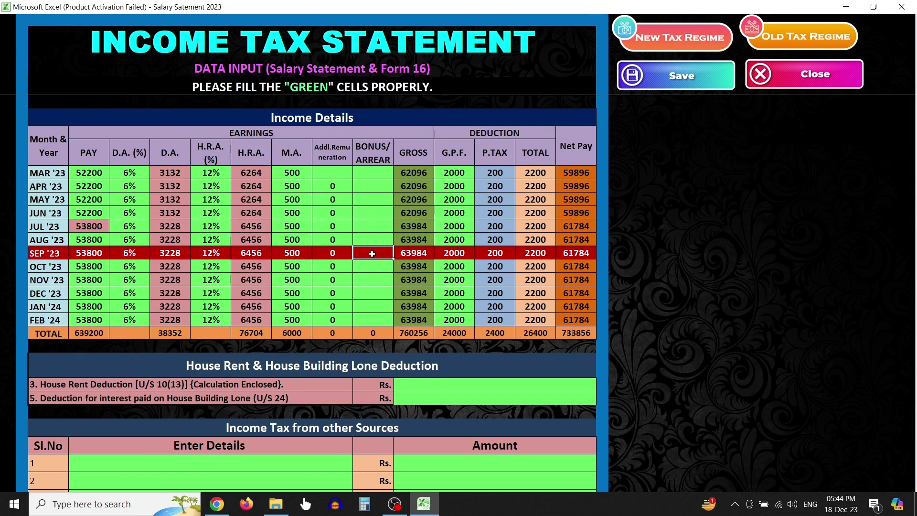
pyautogui.click(338, 174)
pyautogui.write('400')
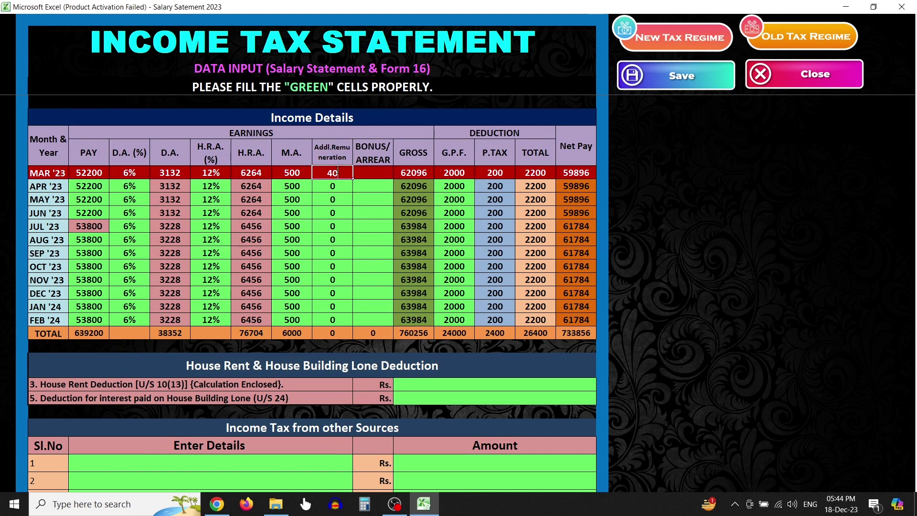
pyautogui.press('Return')
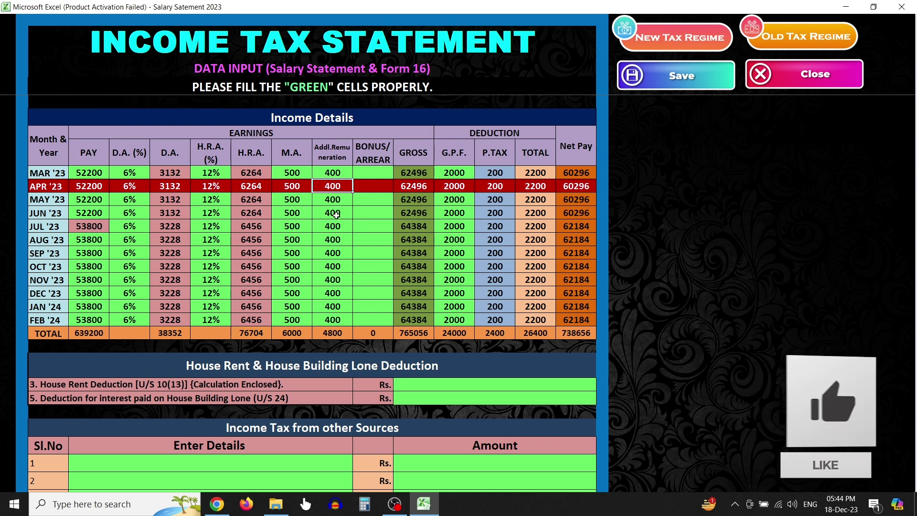
# Enter 10000 L.I.C. Premium and 20000 PPF gross amounts, bringing the 80C total to 54000
pyautogui.scroll(-4, 336, 215)
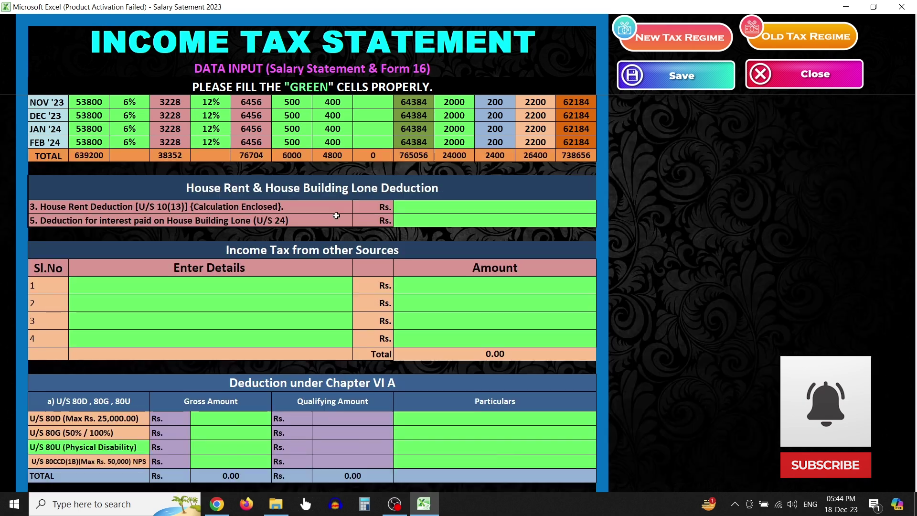
pyautogui.scroll(-7, 337, 215)
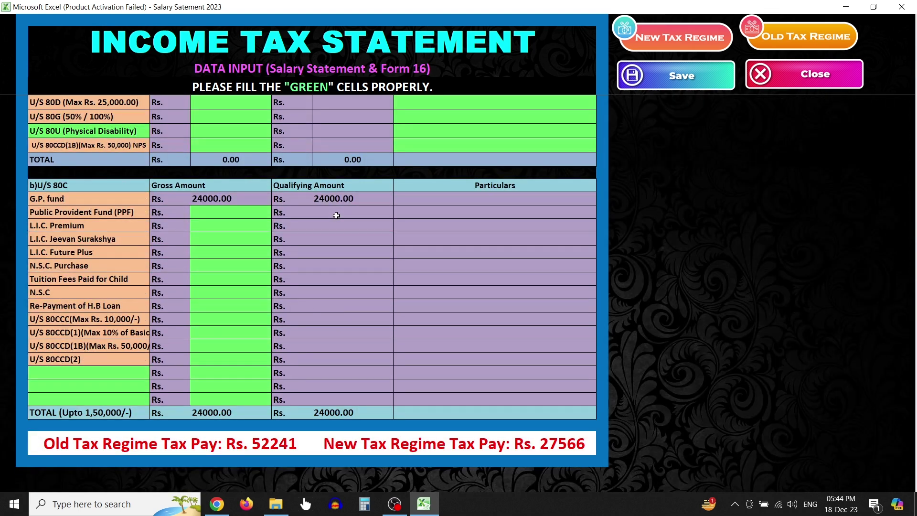
pyautogui.scroll(2, 336, 215)
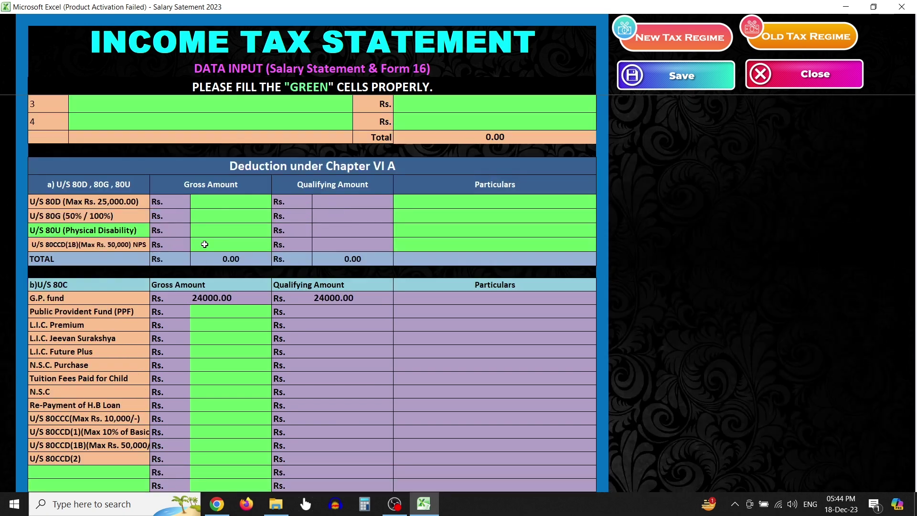
pyautogui.click(221, 326)
pyautogui.write('10000')
pyautogui.press('Return')
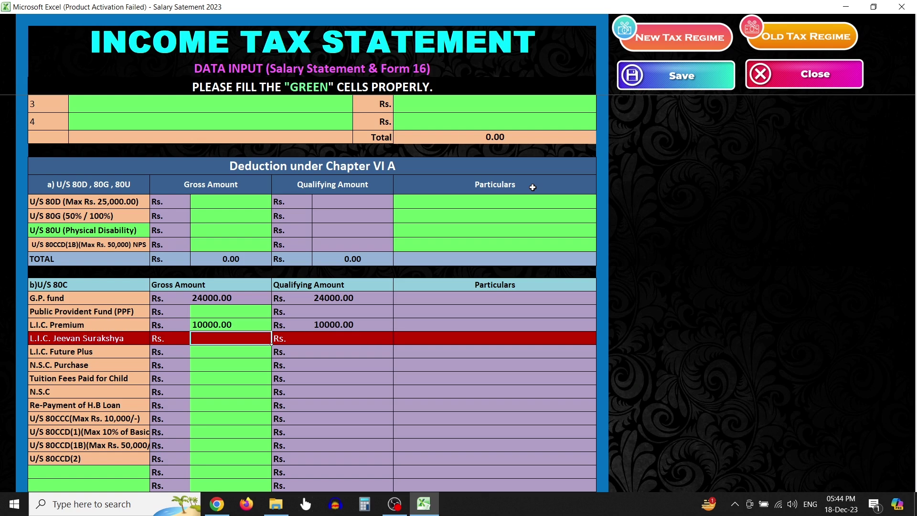
pyautogui.click(243, 313)
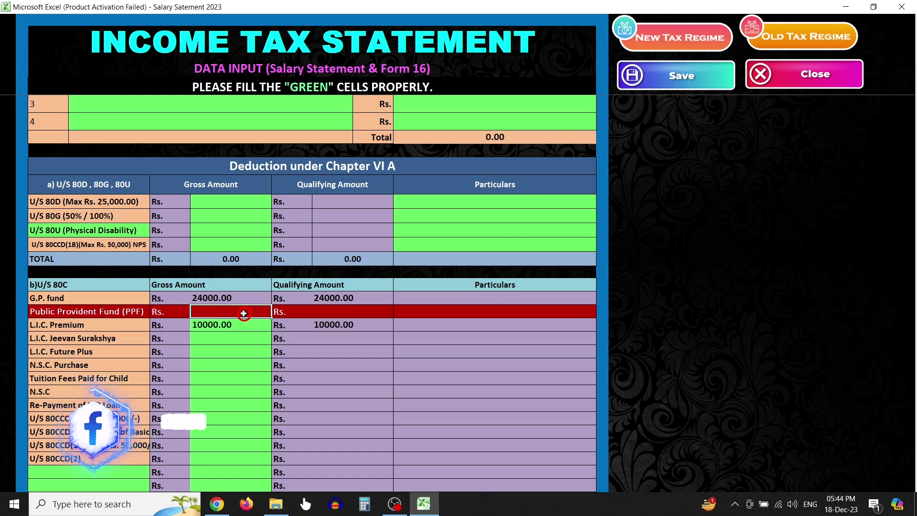
pyautogui.write('20000')
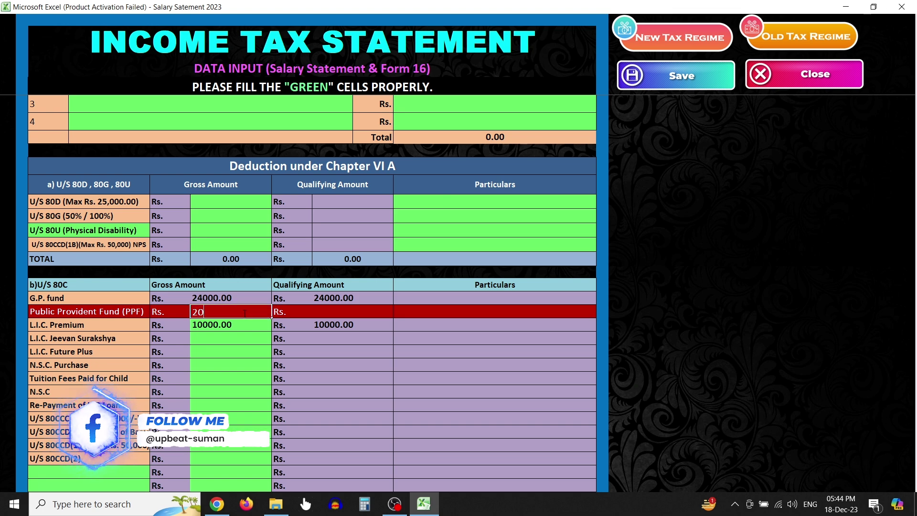
pyautogui.press('Return')
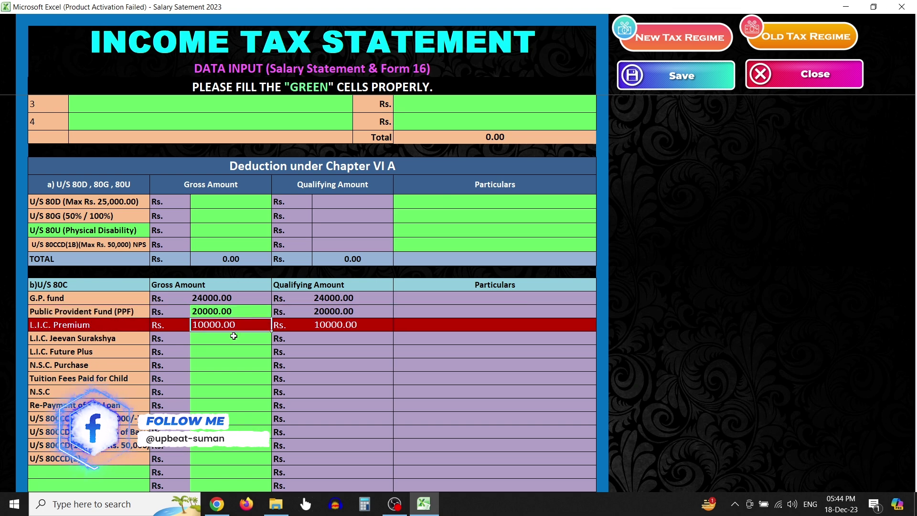
pyautogui.scroll(-2, 233, 337)
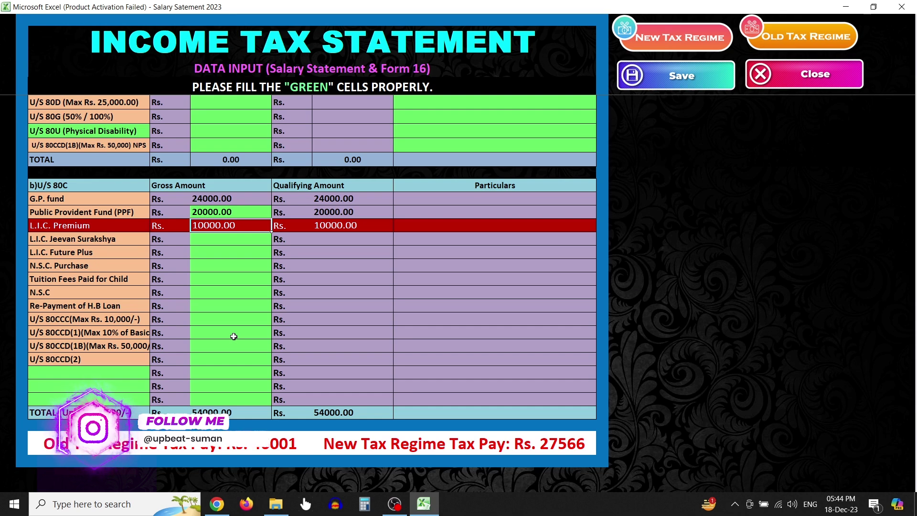
pyautogui.scroll(10, 233, 336)
# Change the MAR '23 G.P.F. deduction to 6000
pyautogui.click(473, 120)
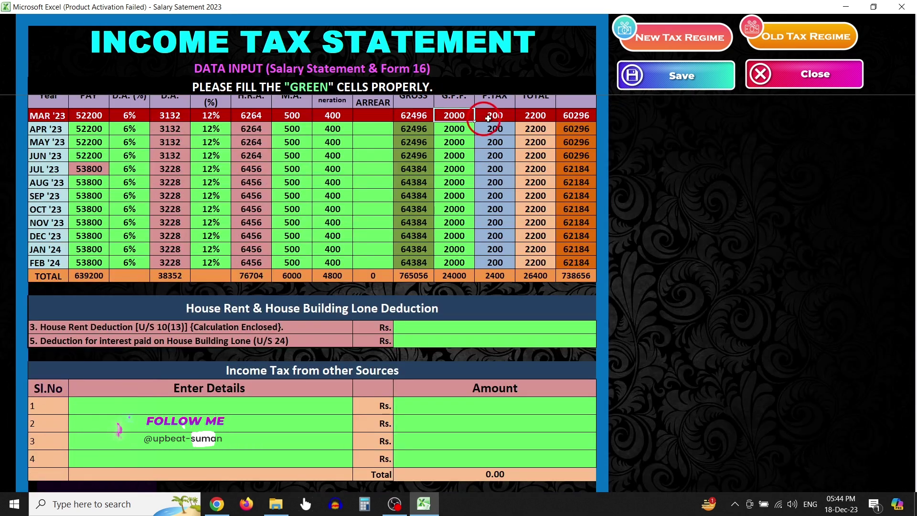
pyautogui.write('50')
pyautogui.press('BackSpace')
pyautogui.press('BackSpace')
pyautogui.write('6000')
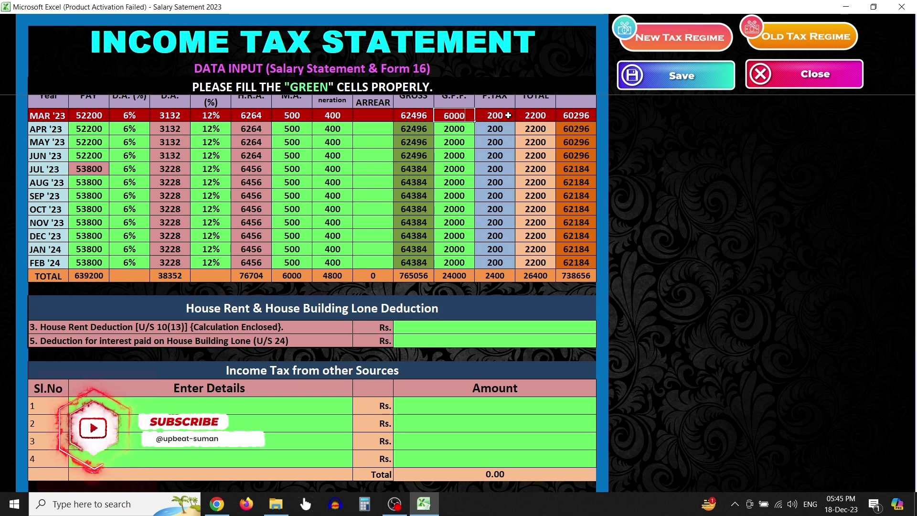
pyautogui.press('Return')
# Enter 60000 as the U/S 80CCD(1B) NPS gross amount, qualifying as 50000
pyautogui.scroll(-12, 258, 411)
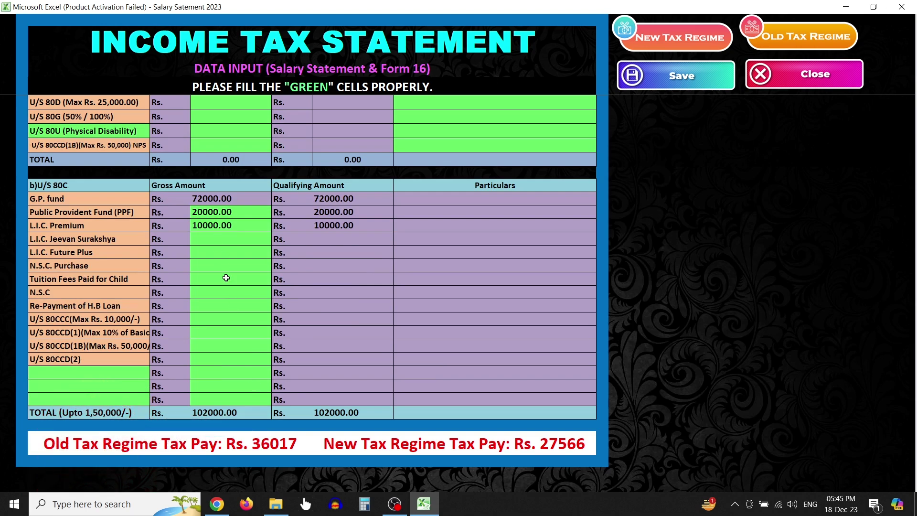
pyautogui.scroll(1, 223, 277)
pyautogui.click(213, 196)
pyautogui.write('60000')
pyautogui.press('Return')
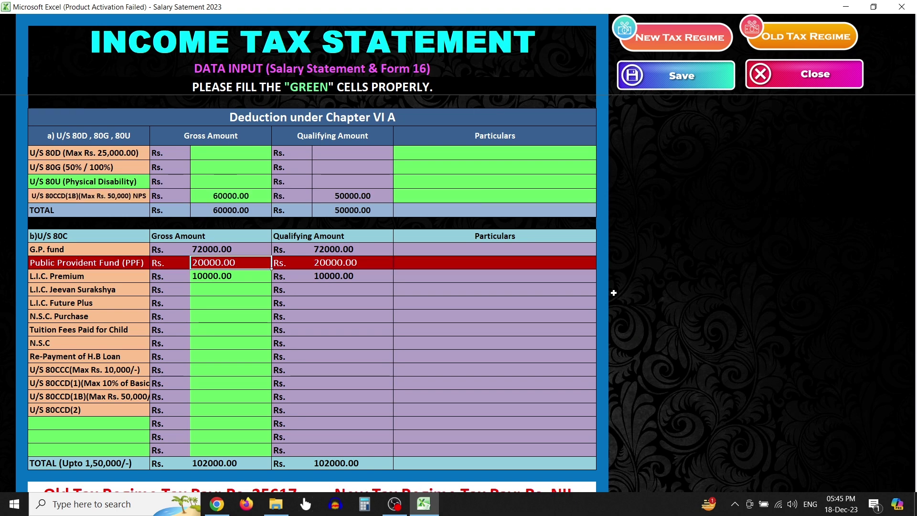
pyautogui.scroll(-1, 341, 409)
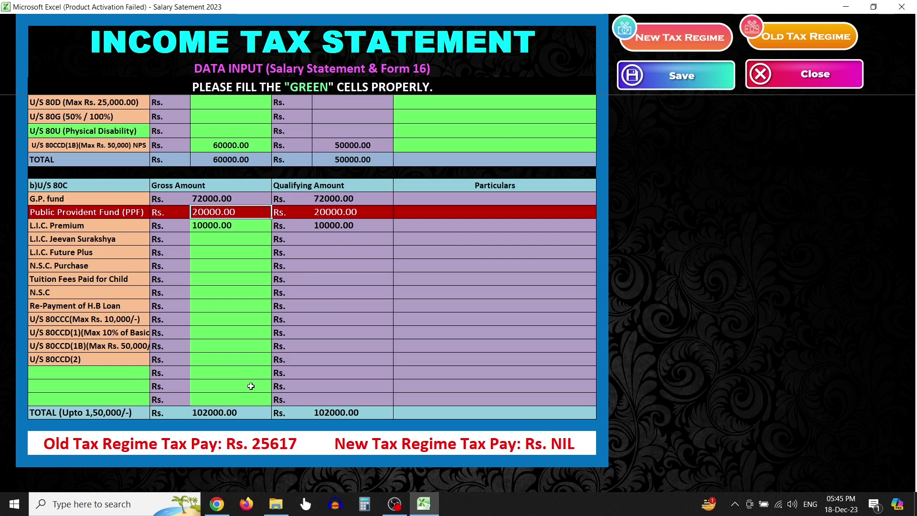
pyautogui.scroll(5, 251, 386)
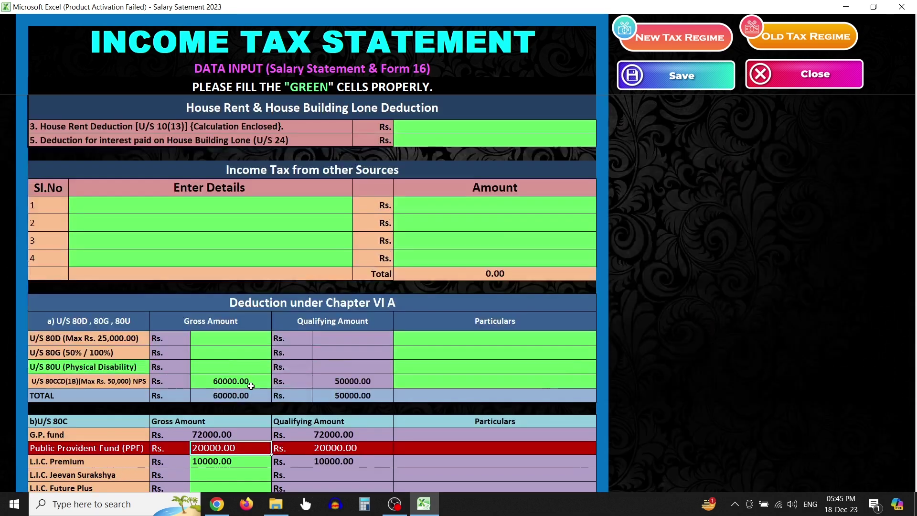
# Generate the New Tax Regime statement and review down to Form-16, where 21506 tax is rebated to NIL
pyautogui.click(674, 40)
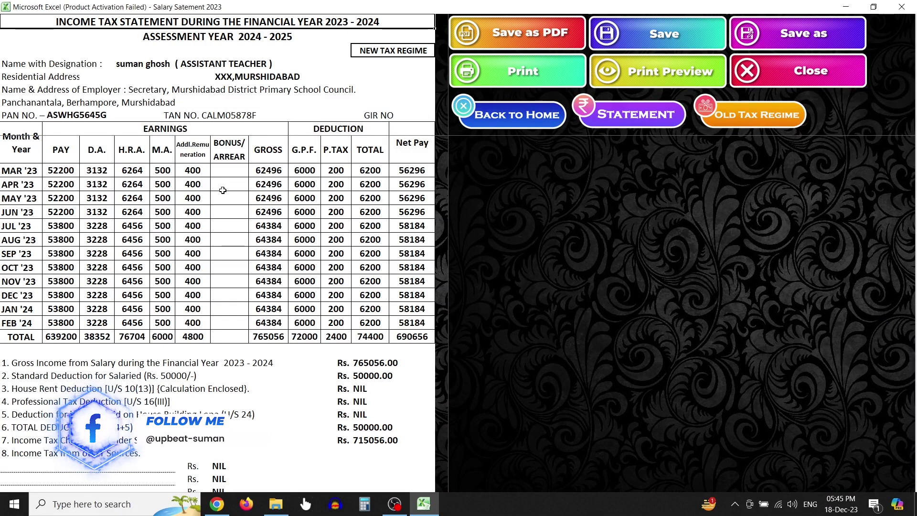
pyautogui.scroll(-8, 223, 190)
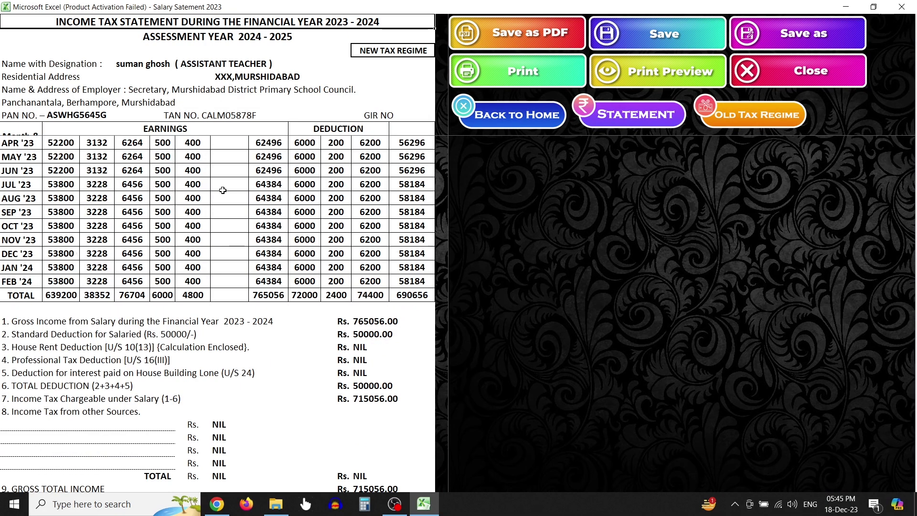
pyautogui.scroll(-10, 223, 190)
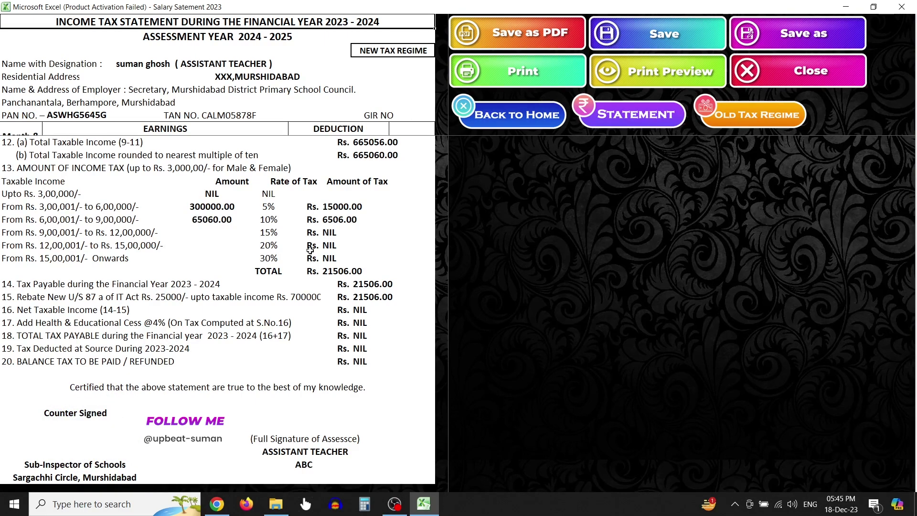
pyautogui.scroll(-5, 682, 261)
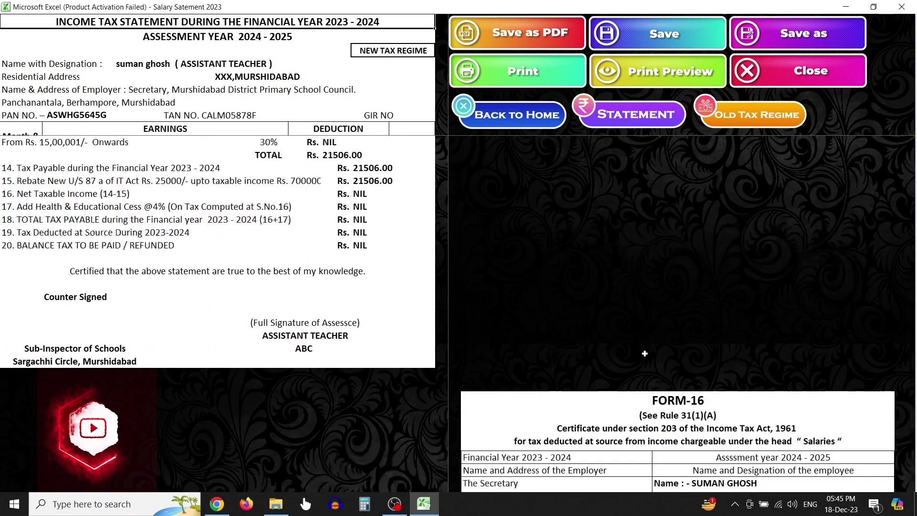
pyautogui.scroll(-15, 689, 351)
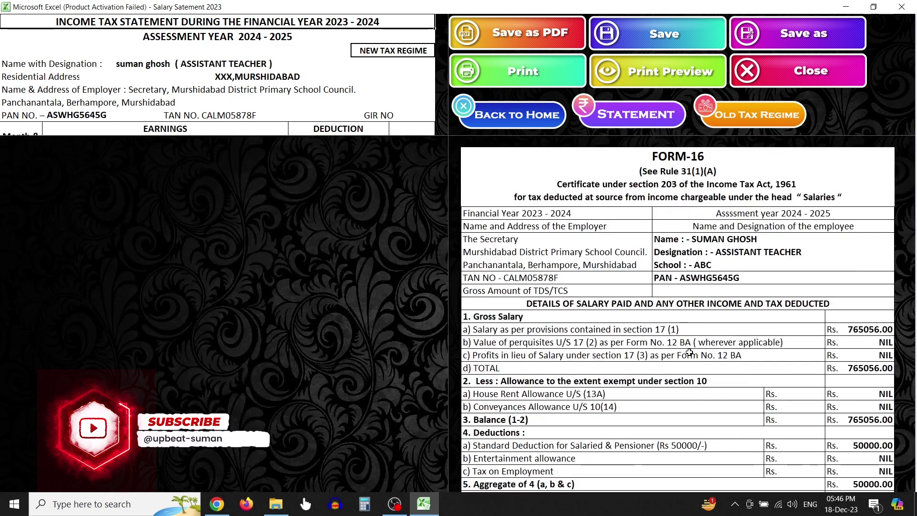
pyautogui.scroll(-10, 688, 351)
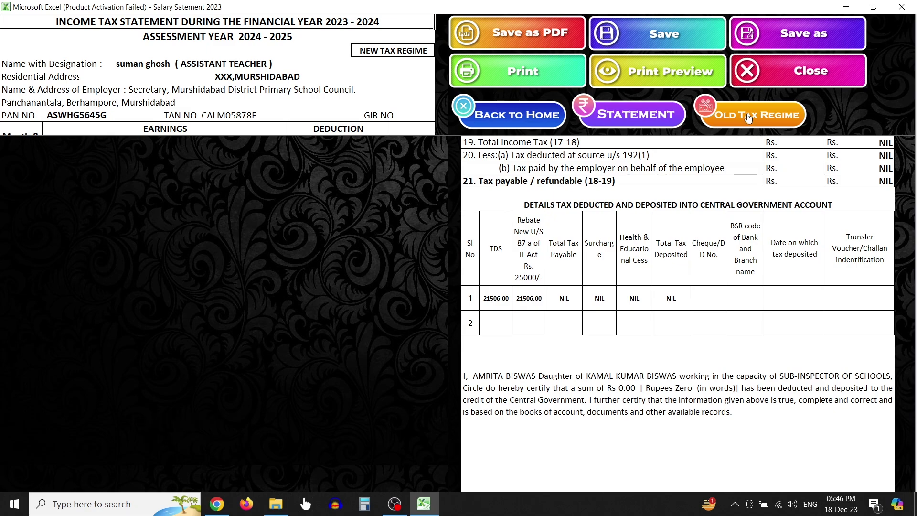
pyautogui.click(770, 118)
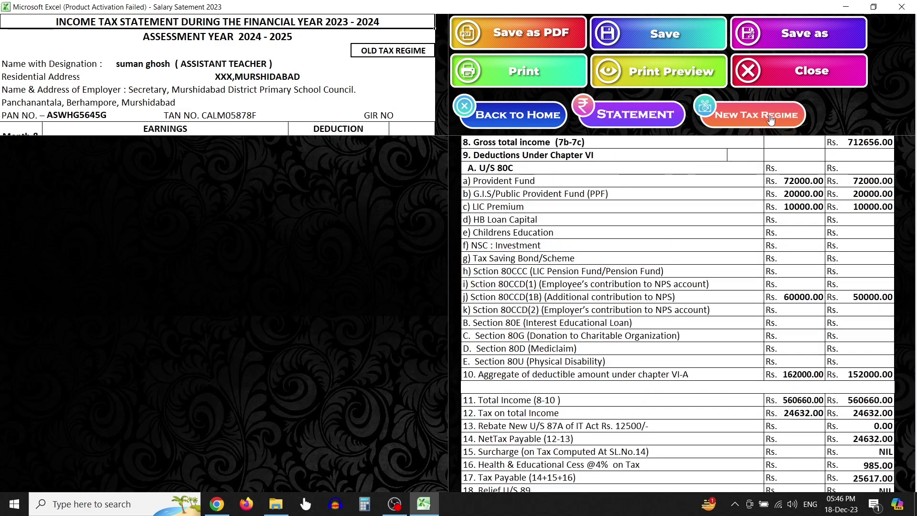
pyautogui.scroll(4, 654, 335)
pyautogui.scroll(1, 654, 335)
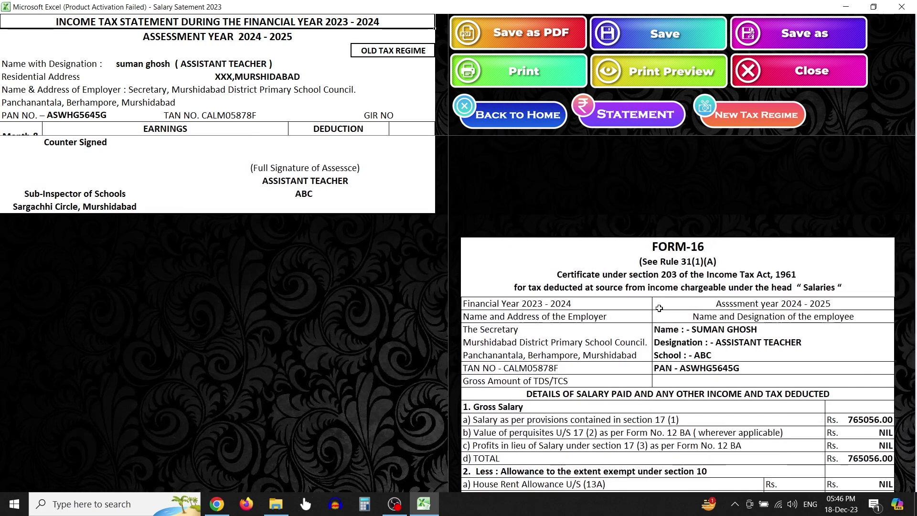
pyautogui.scroll(15, 661, 355)
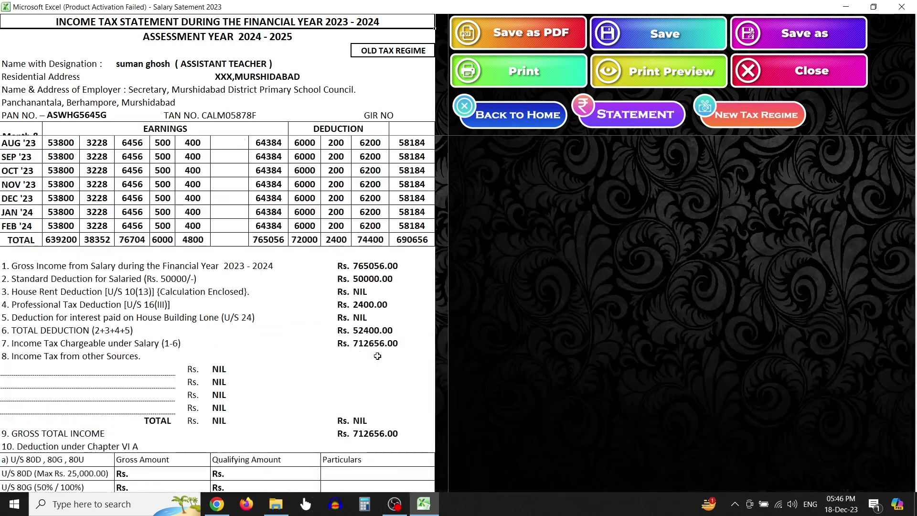
pyautogui.scroll(-6, 270, 239)
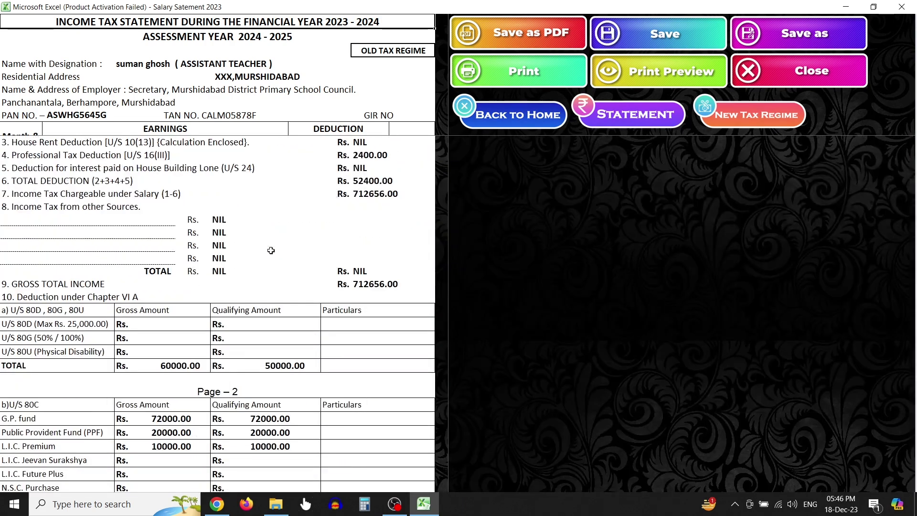
pyautogui.scroll(6, 271, 250)
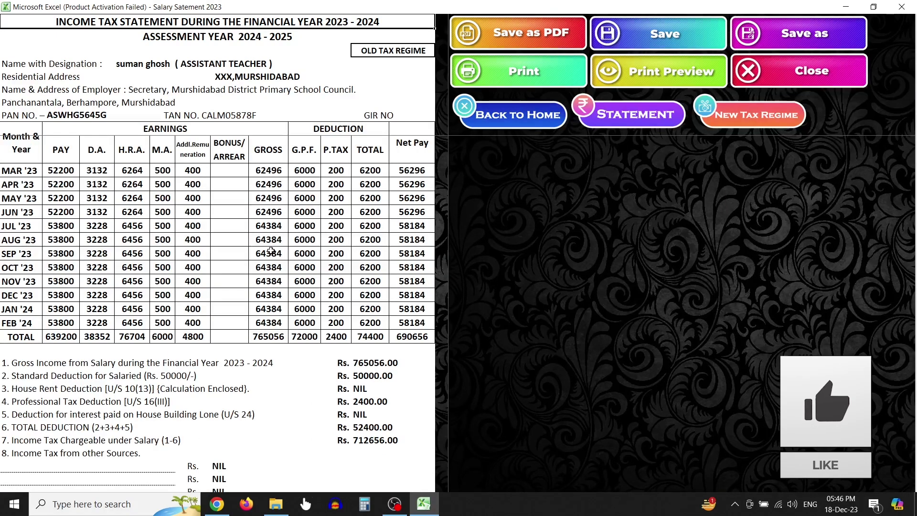
pyautogui.click(647, 75)
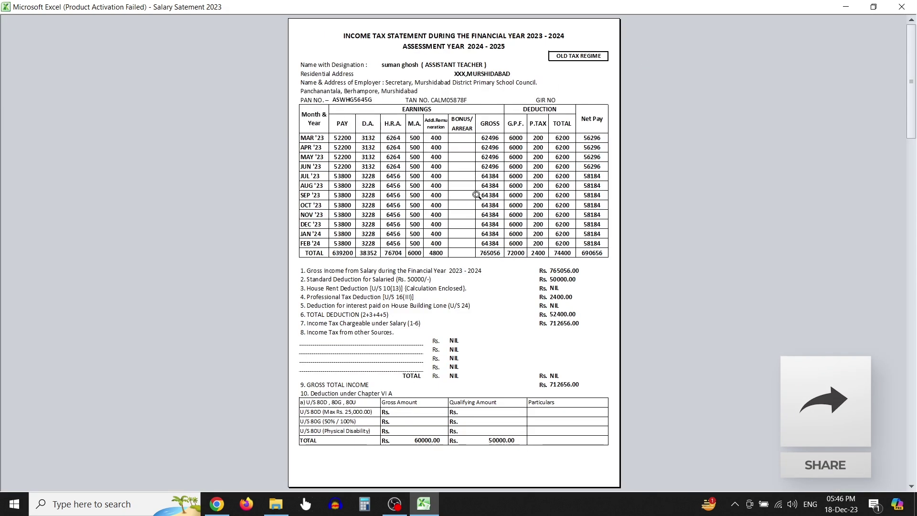
pyautogui.click(476, 195)
pyautogui.scroll(-6, 476, 194)
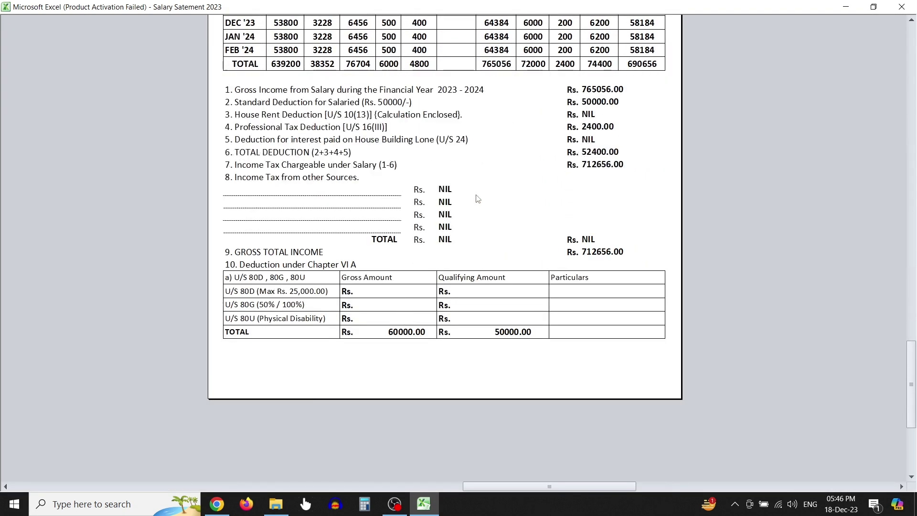
pyautogui.click(476, 195)
pyautogui.scroll(-3, 476, 195)
pyautogui.scroll(3, 477, 195)
pyautogui.click(476, 195)
pyautogui.click(477, 195)
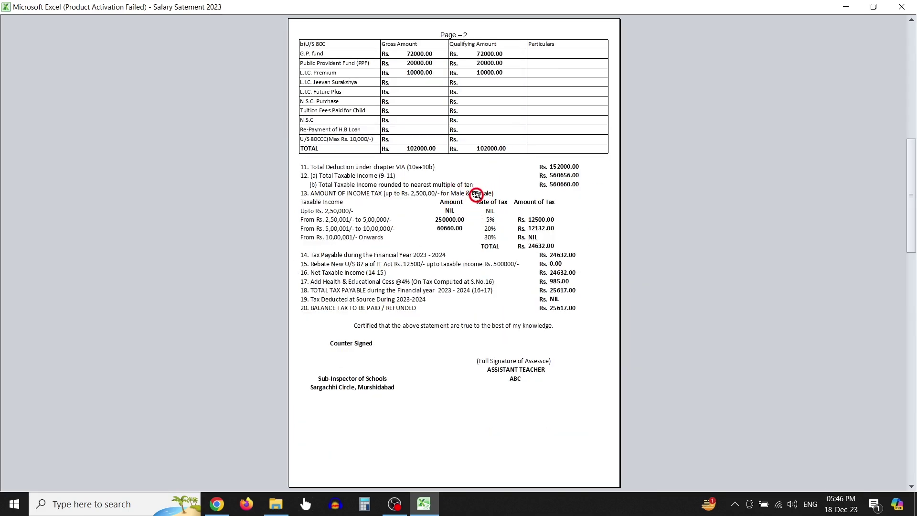
pyautogui.scroll(-3, 476, 194)
pyautogui.click(476, 195)
pyautogui.click(476, 195)
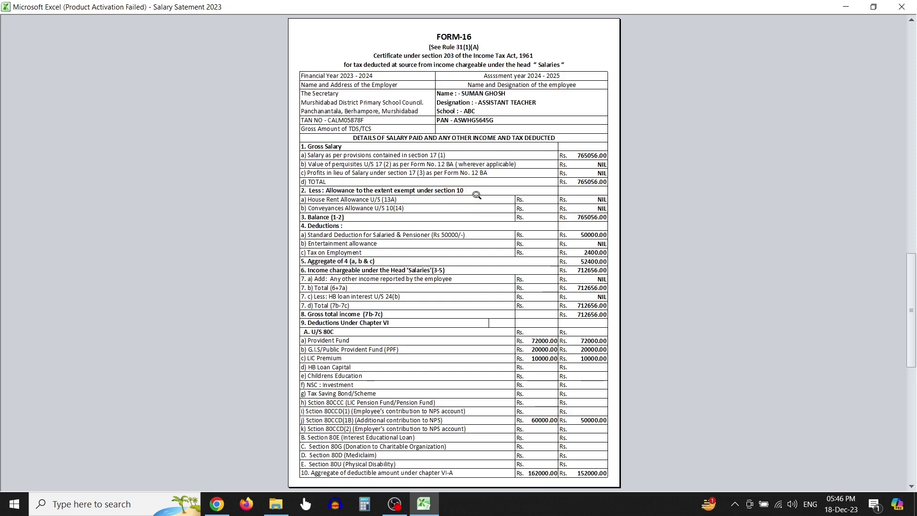
pyautogui.scroll(-3, 476, 195)
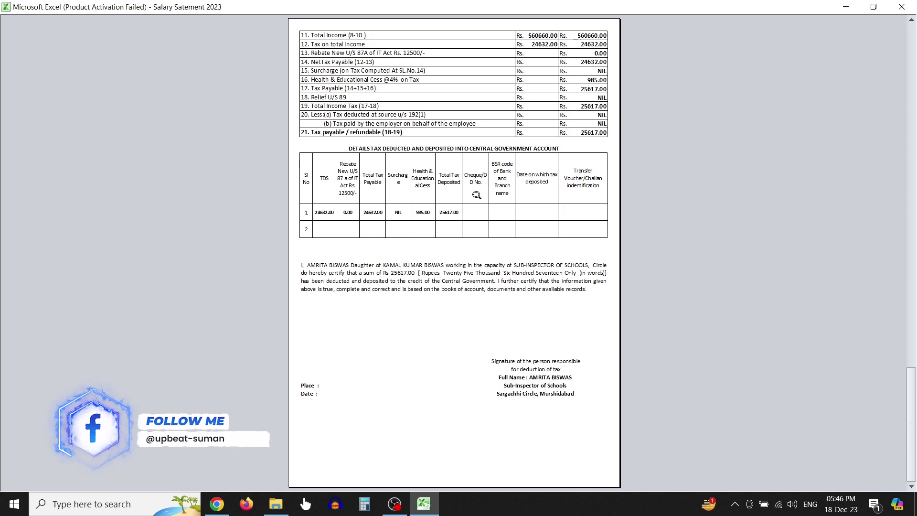
pyautogui.click(900, 8)
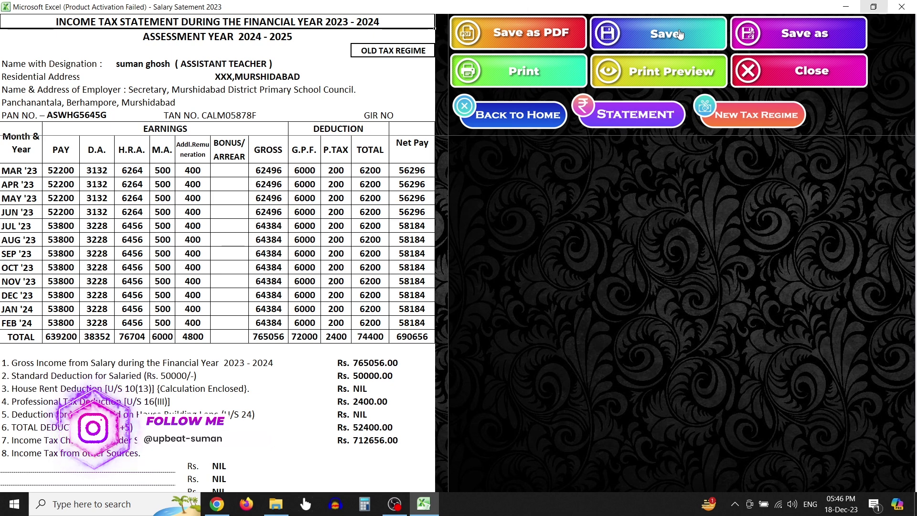
# Save the tax statement workbook and acknowledge the 'Process is Completed' message
pyautogui.click(536, 30)
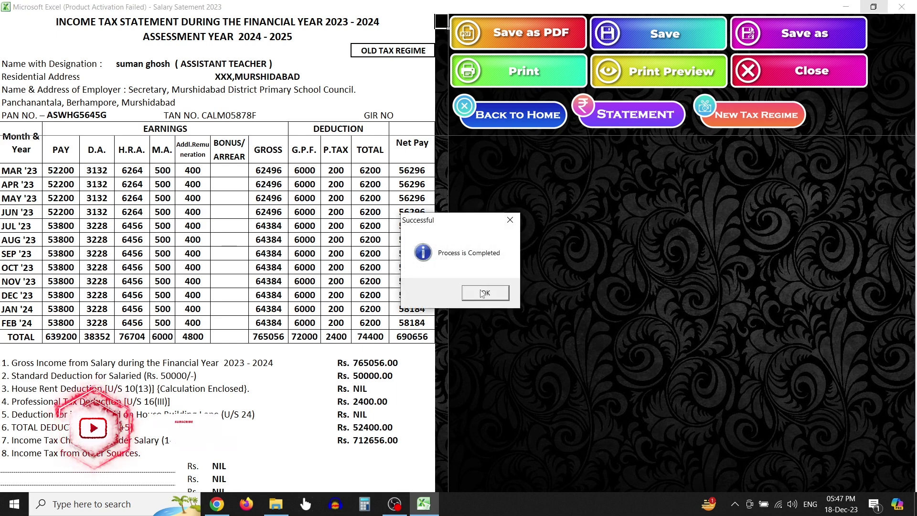
pyautogui.click(484, 293)
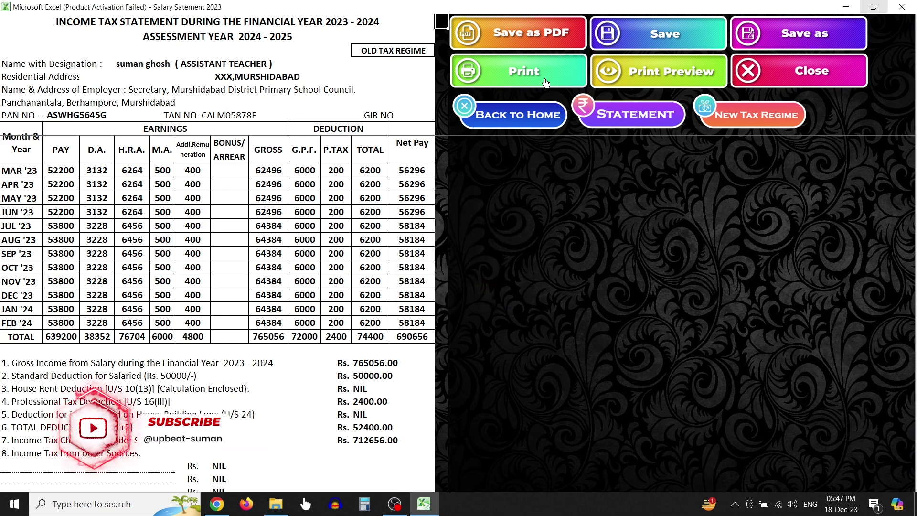
# Print all four pages of the old-regime statement to a PDF named 002 on the Desktop
pyautogui.click(518, 72)
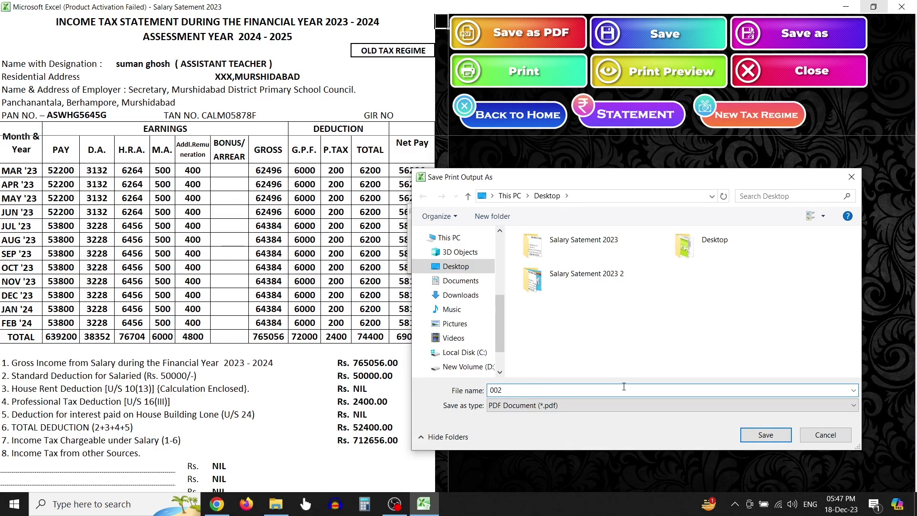
pyautogui.click(778, 436)
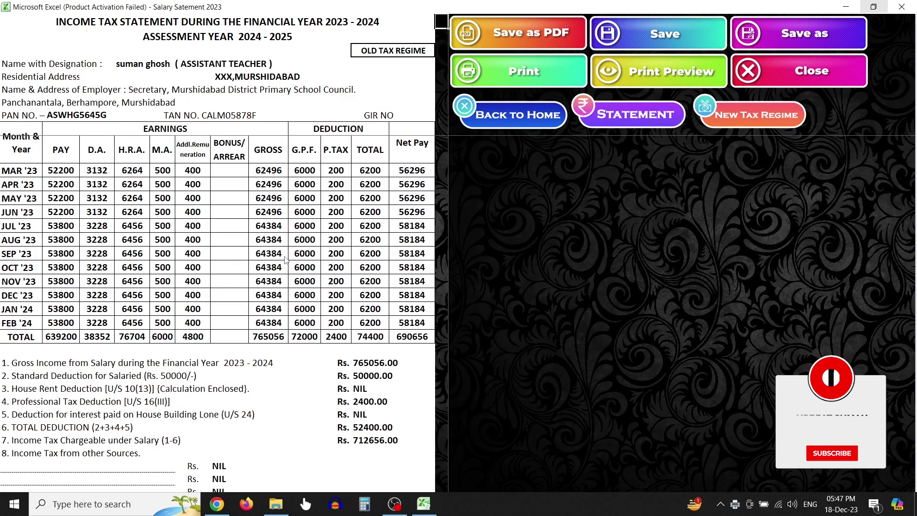
# Dismiss the completion message and review the STATEMENT data-input sheet before returning home
pyautogui.press('Return')
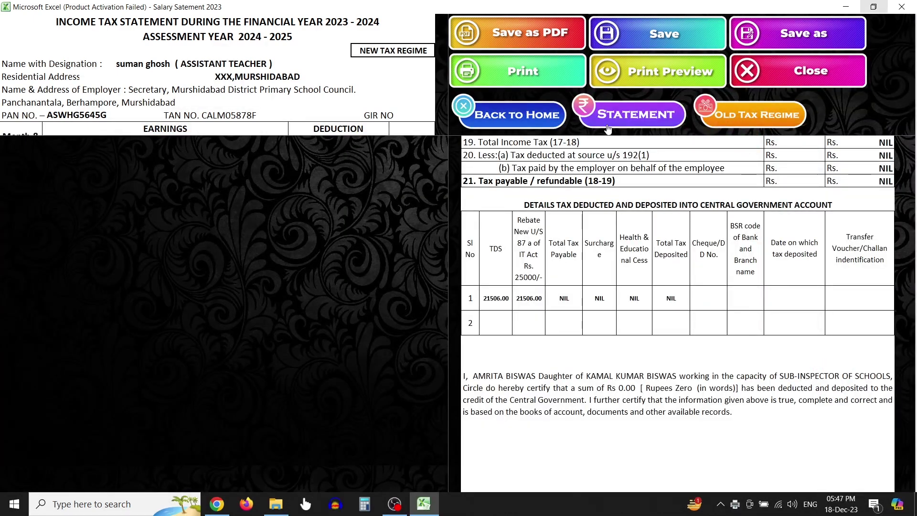
pyautogui.click(597, 125)
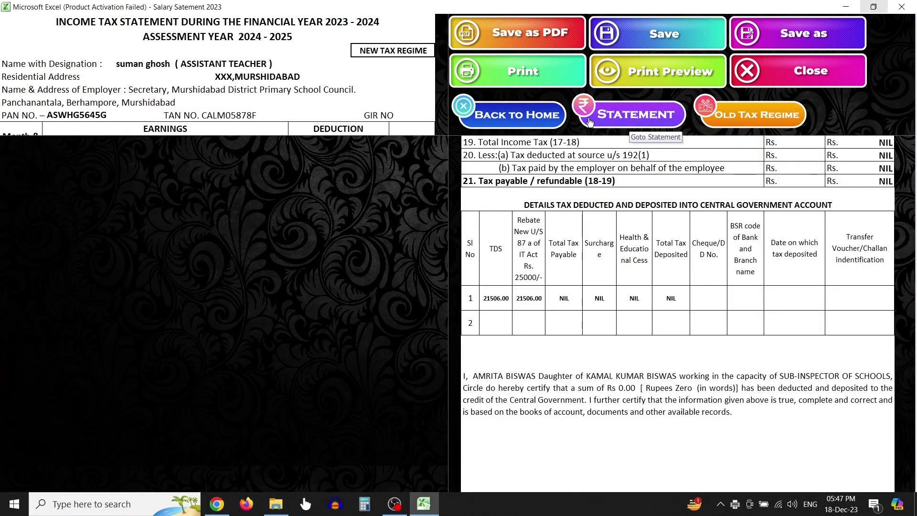
pyautogui.scroll(3, 428, 245)
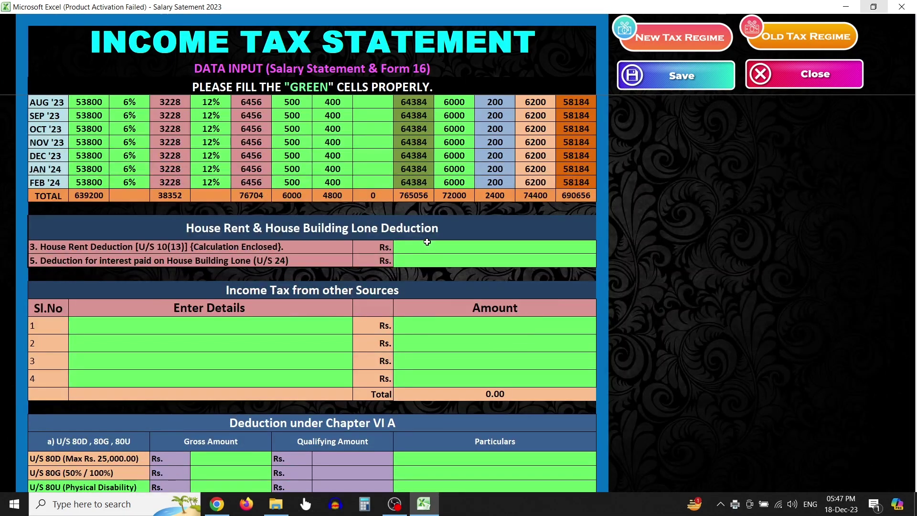
pyautogui.scroll(3, 427, 242)
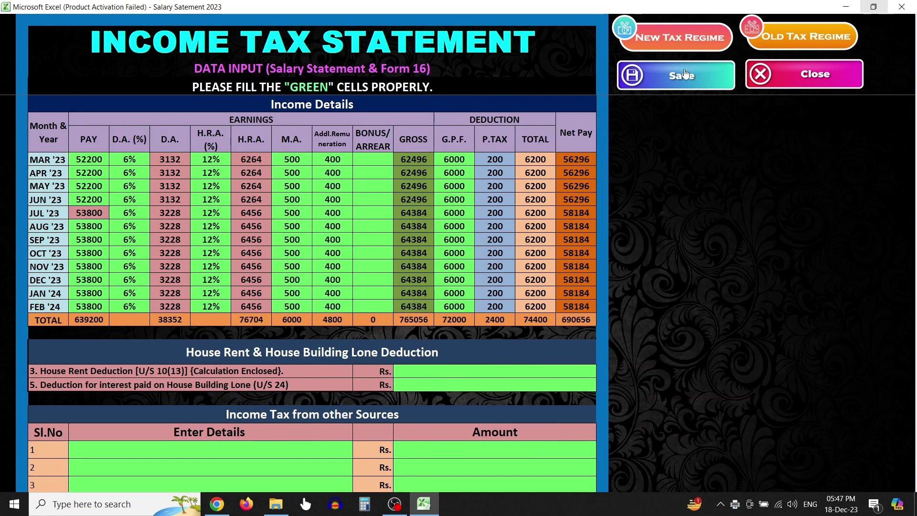
pyautogui.click(816, 77)
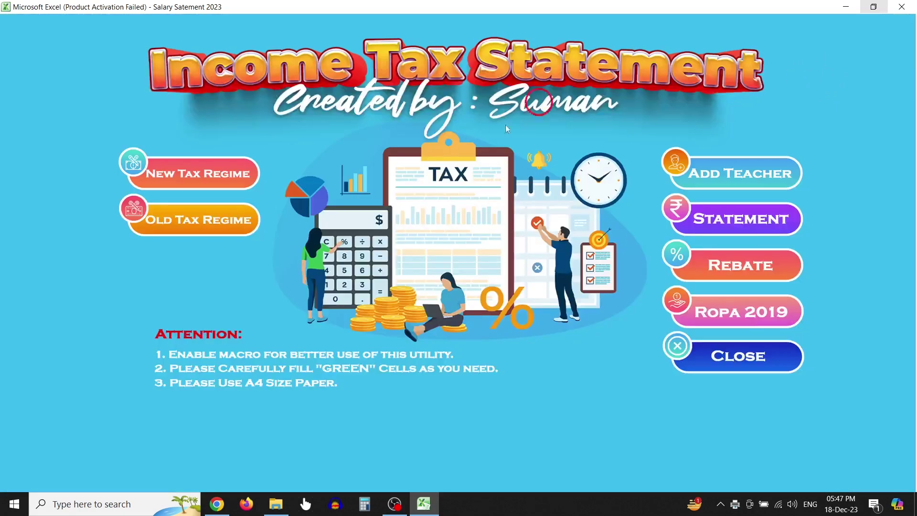
# Review the New Tax Regime and Old Tax Regime statements, returning to the home screen
pyautogui.click(211, 186)
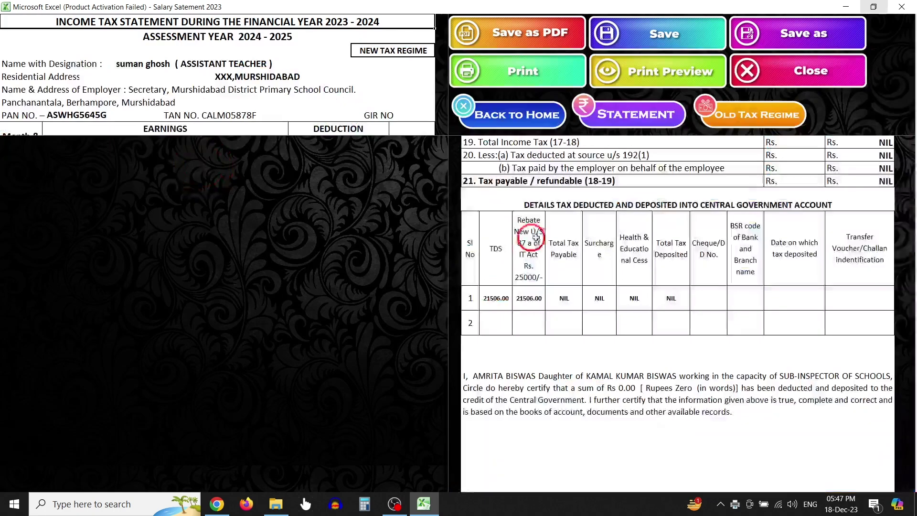
pyautogui.scroll(10, 540, 237)
pyautogui.scroll(15, 540, 238)
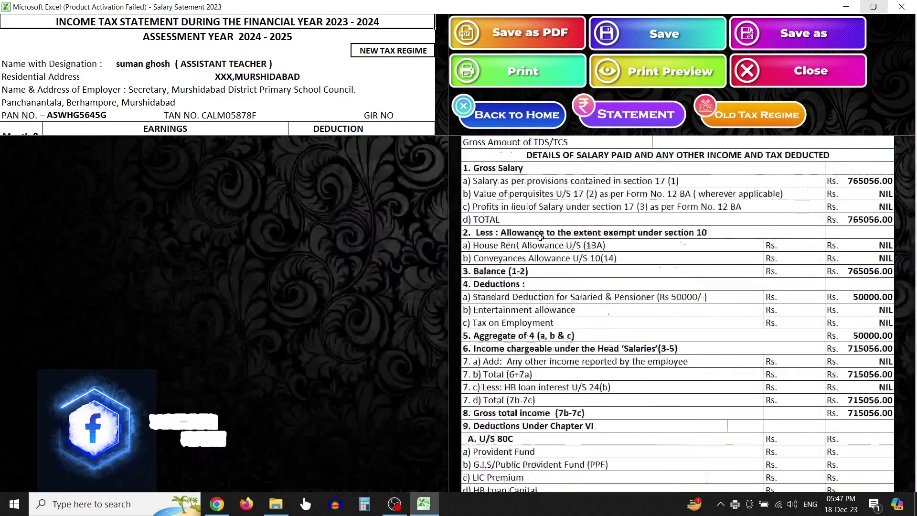
pyautogui.scroll(10, 540, 237)
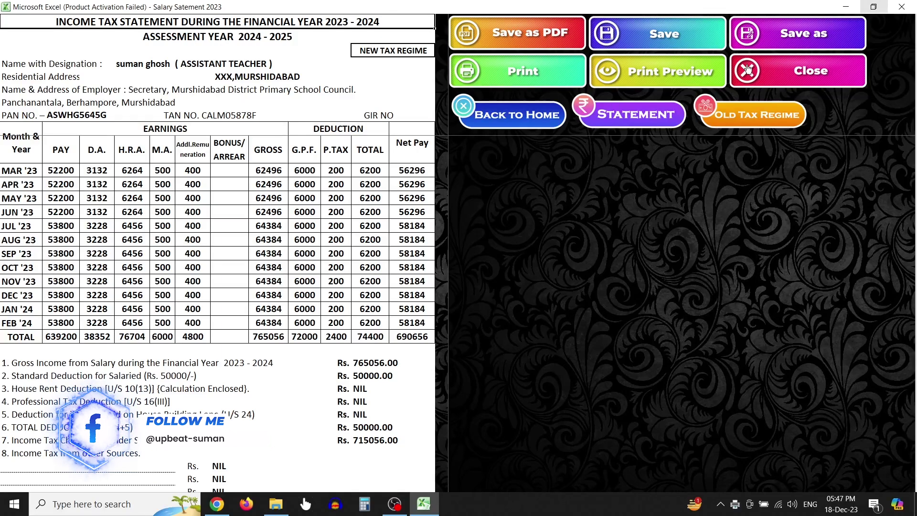
pyautogui.click(797, 74)
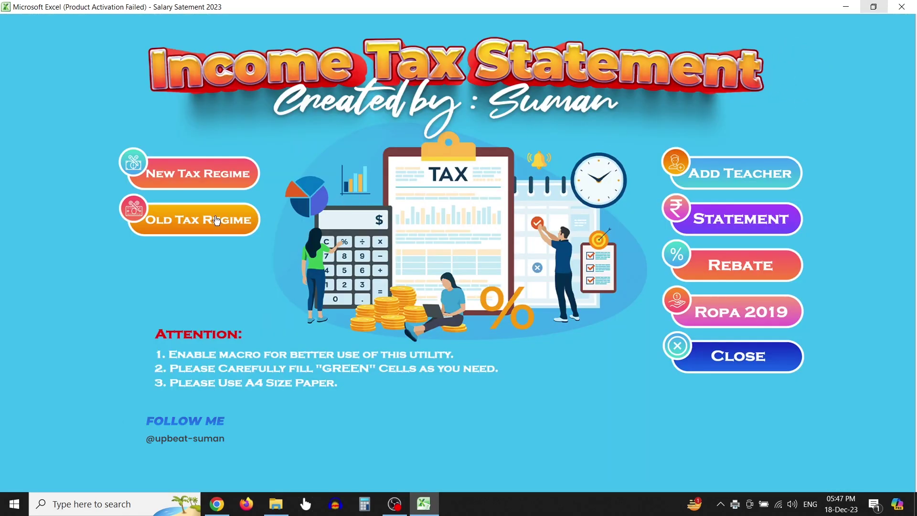
pyautogui.click(217, 221)
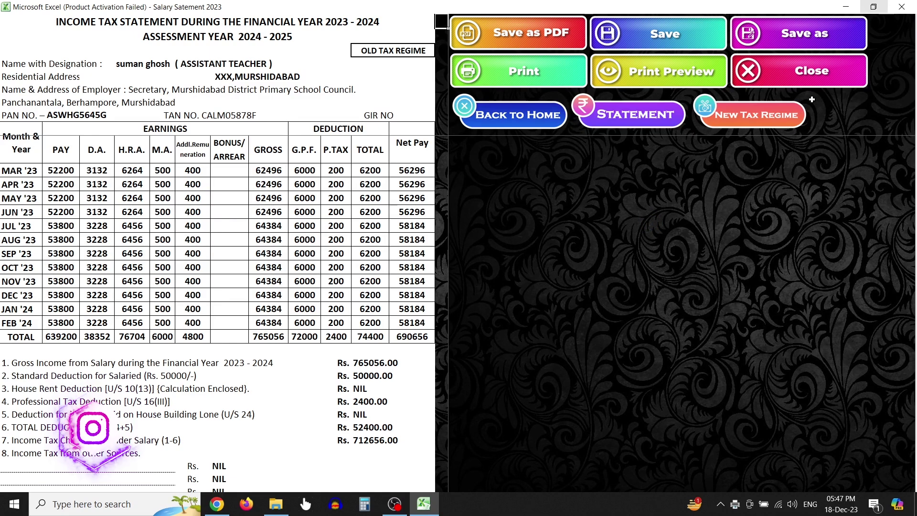
pyautogui.click(822, 81)
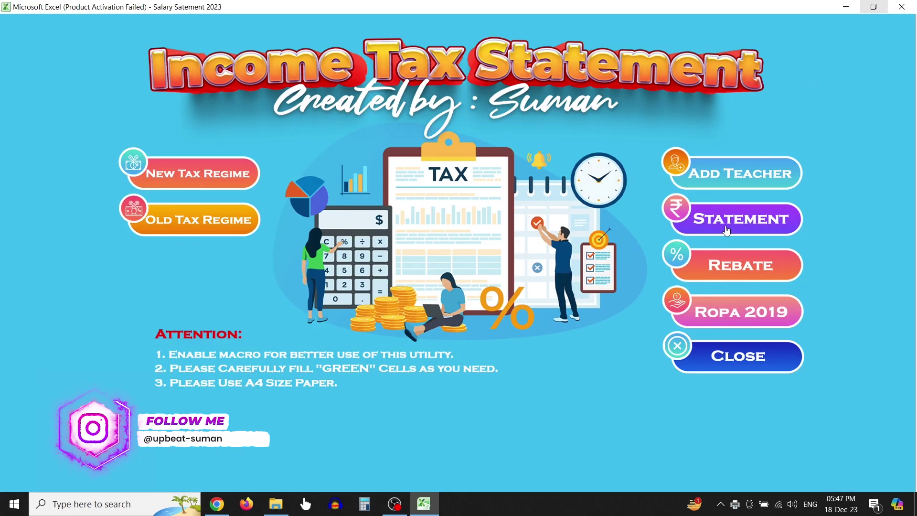
# Check the Rebate tax-rate table and the ROPA 2019 pay matrix, returning home each time
pyautogui.click(733, 263)
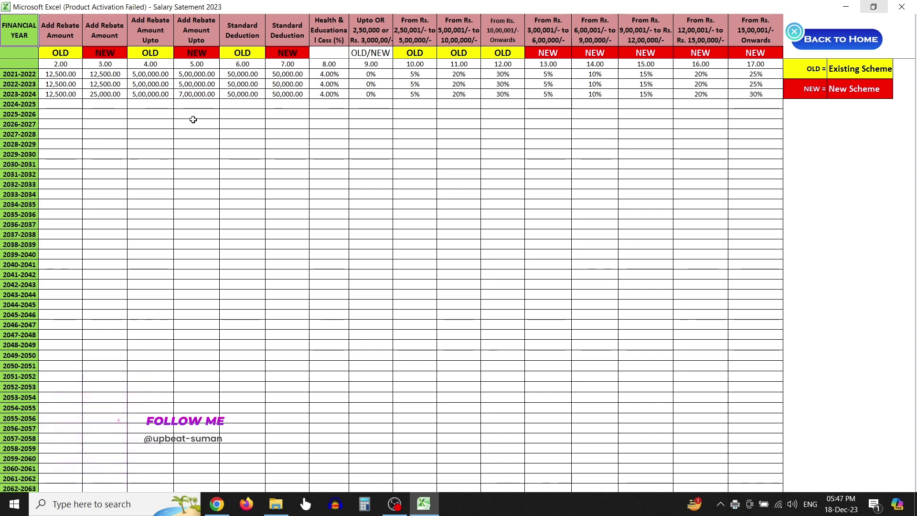
pyautogui.click(843, 40)
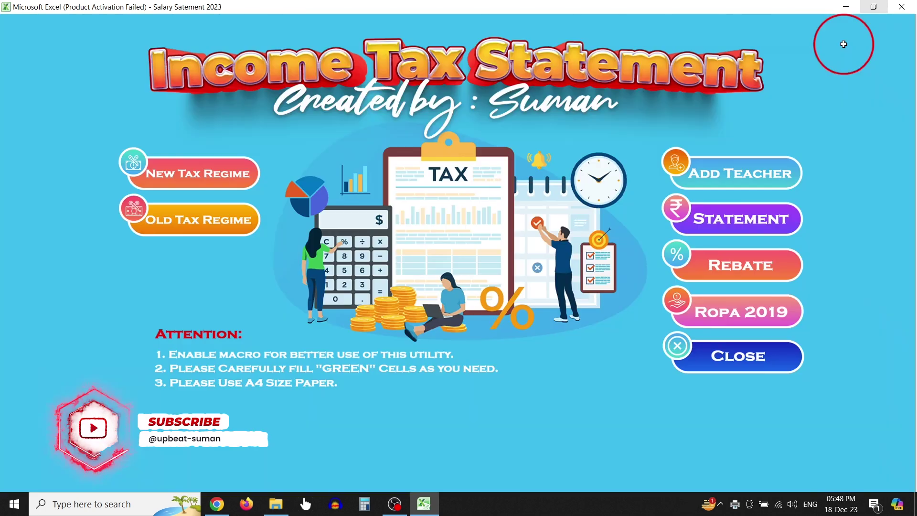
pyautogui.click(724, 312)
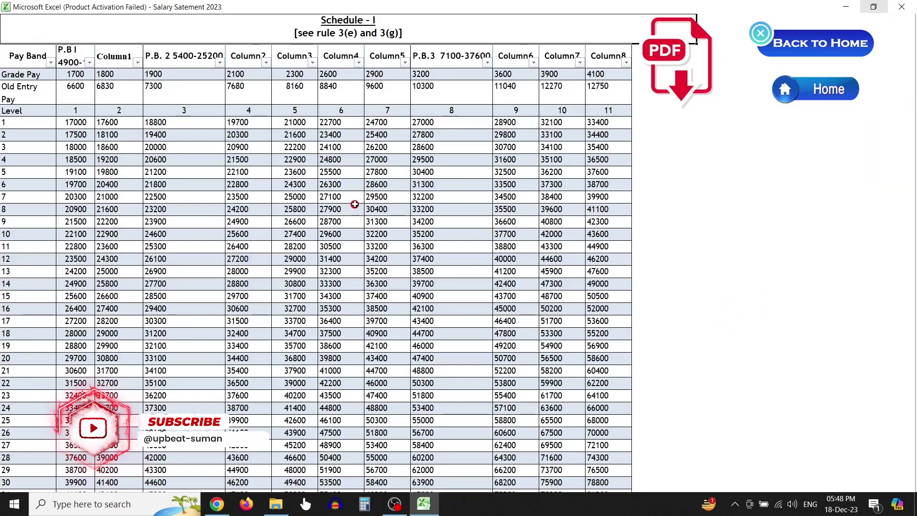
pyautogui.scroll(-1, 329, 200)
pyautogui.scroll(1, 330, 199)
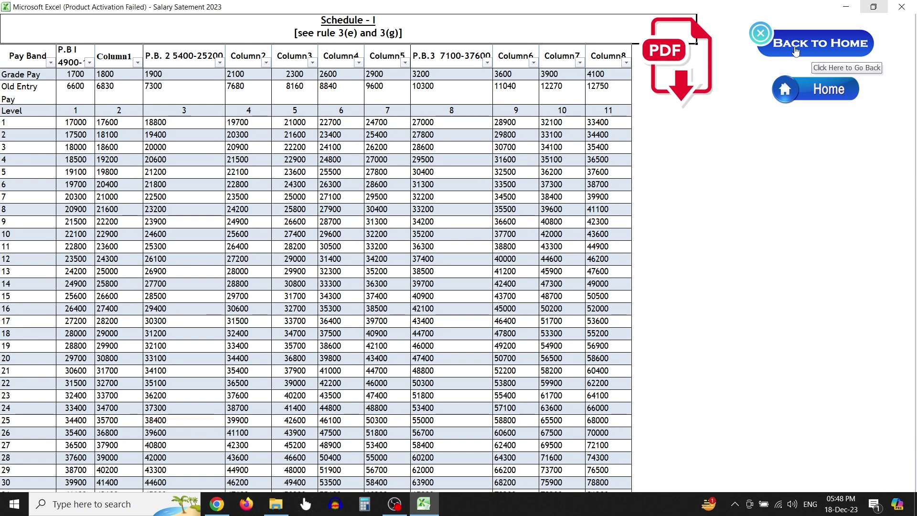
pyautogui.click(813, 92)
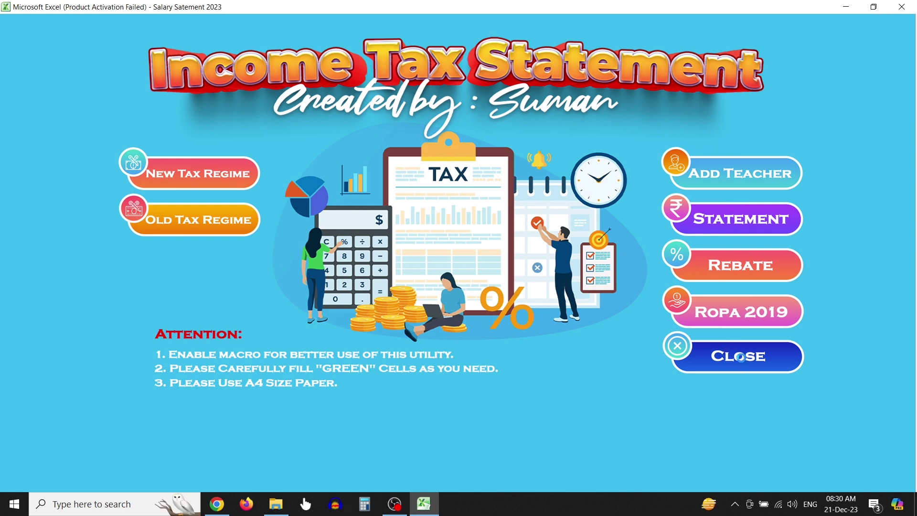
# Exit the tax utility, acknowledge the thank-you message, and minimize File Explorer to show the desktop
pyautogui.click(740, 357)
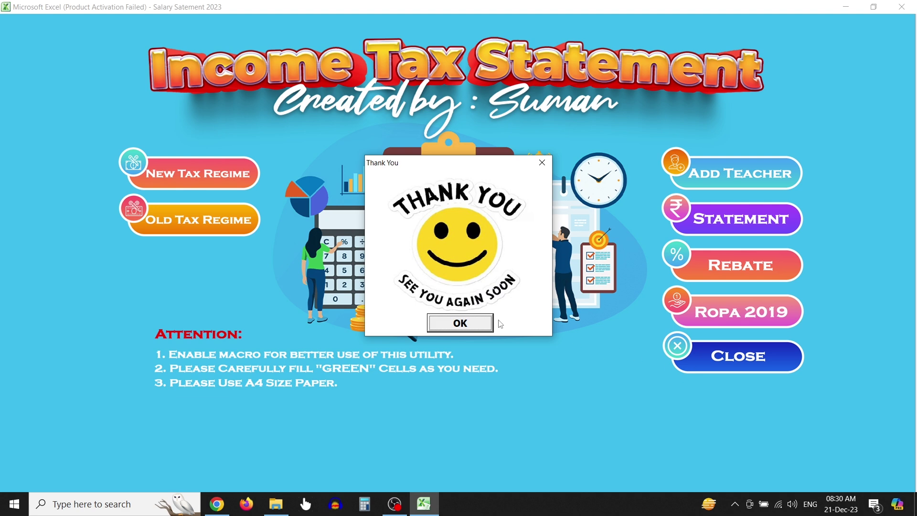
pyautogui.click(473, 328)
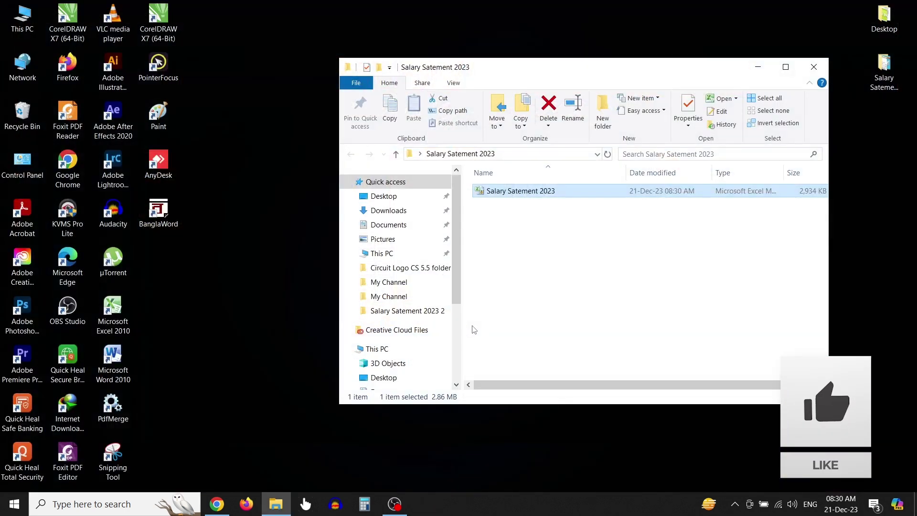
pyautogui.click(763, 71)
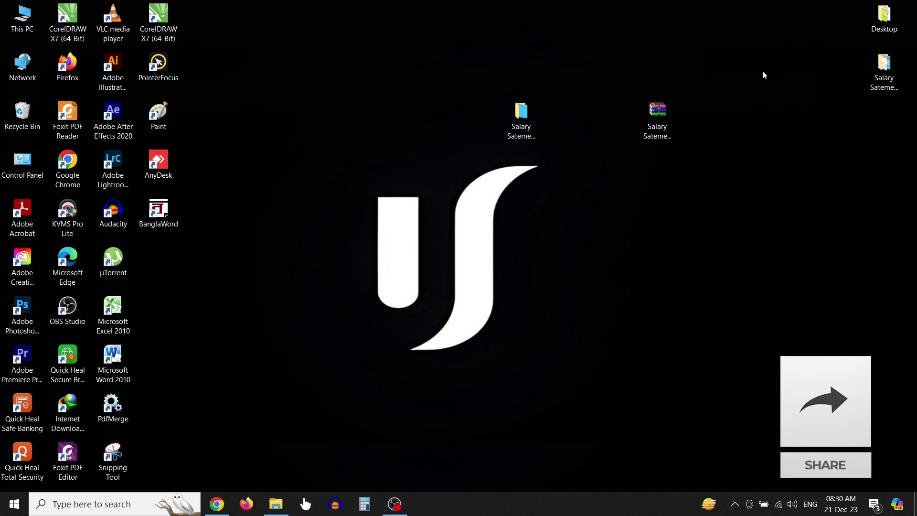